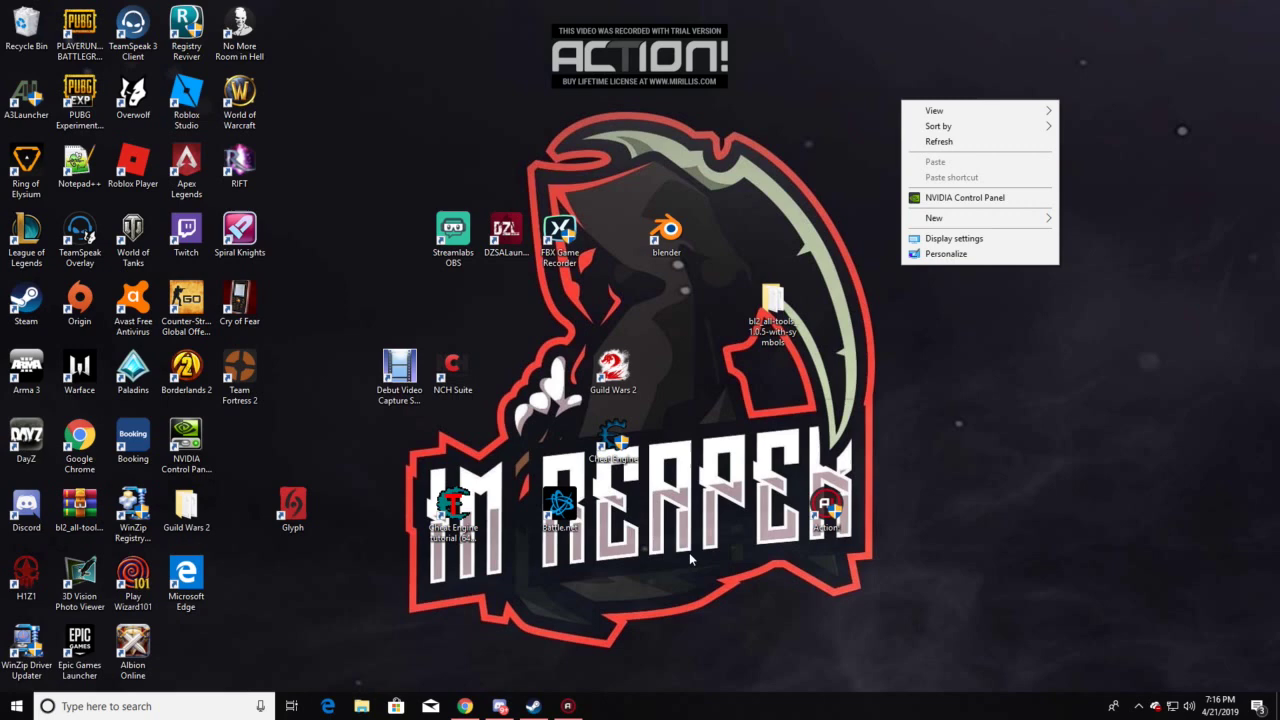
Step: Dismiss the desktop options list and return the browser to the FearLess Cheat Engine page
{"action": "left_click", "coordinate": [829, 395]}
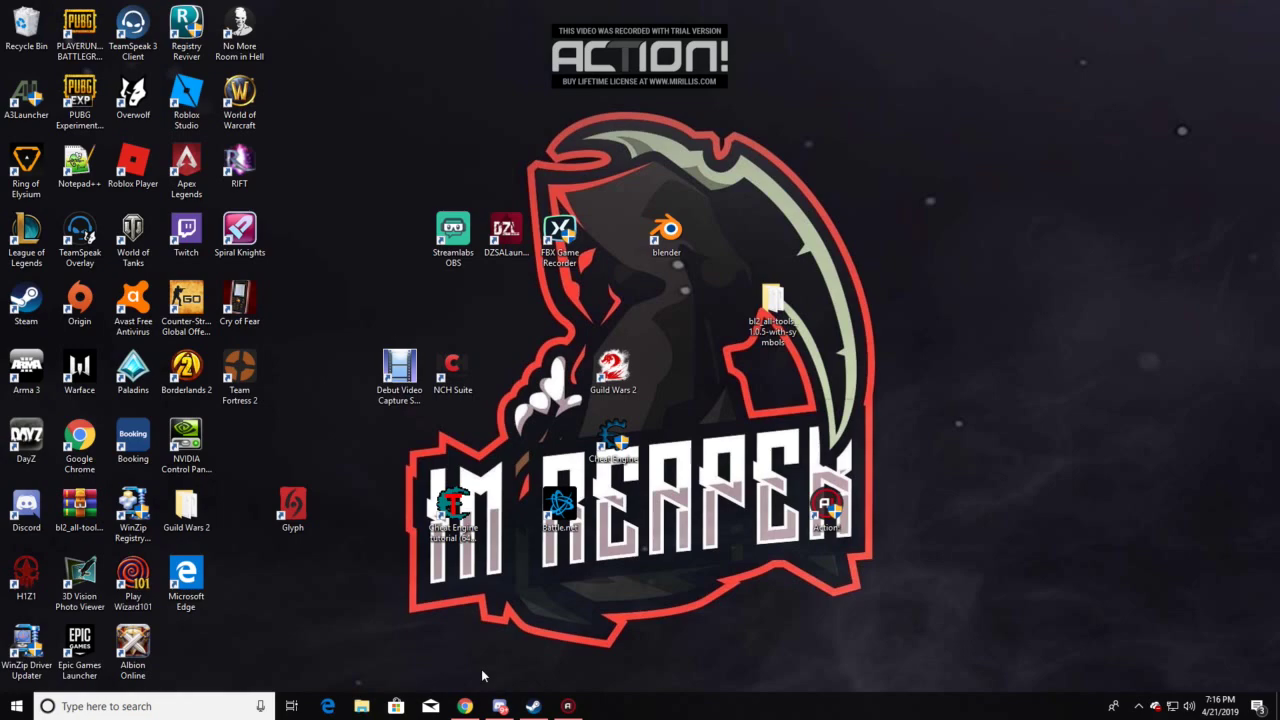
{"action": "left_click", "coordinate": [466, 706]}
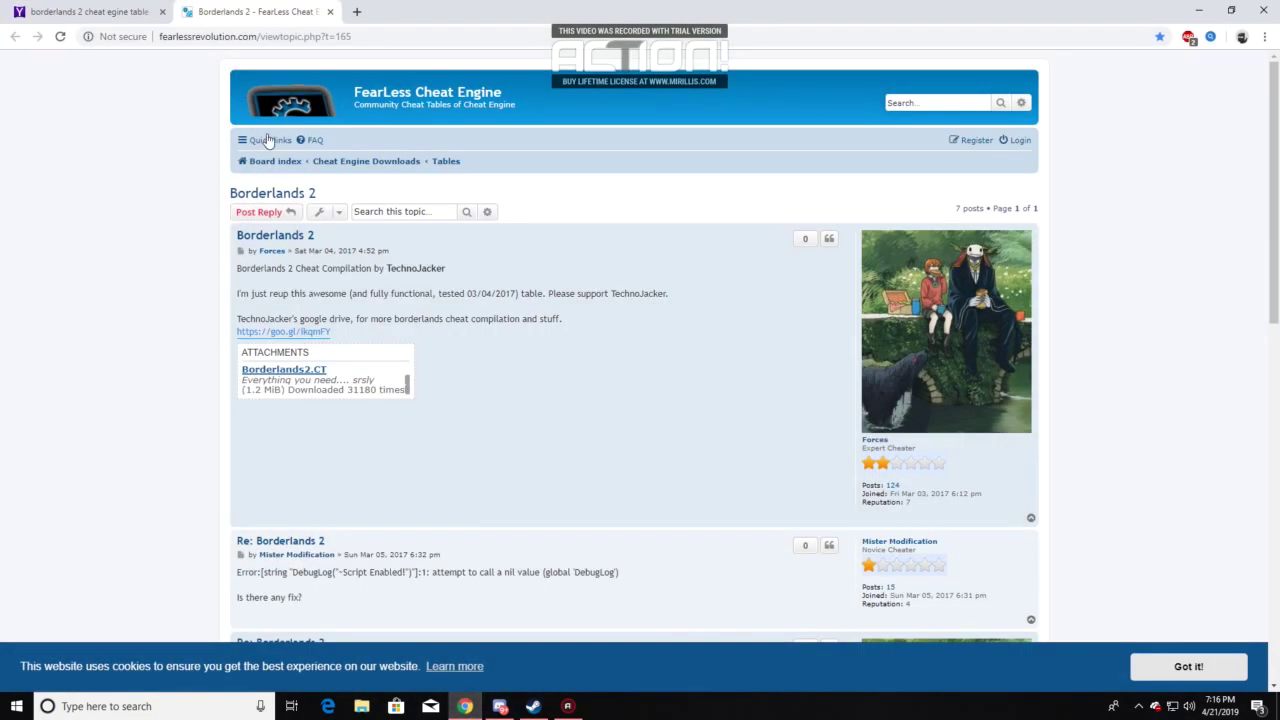
{"action": "left_click", "coordinate": [115, 14]}
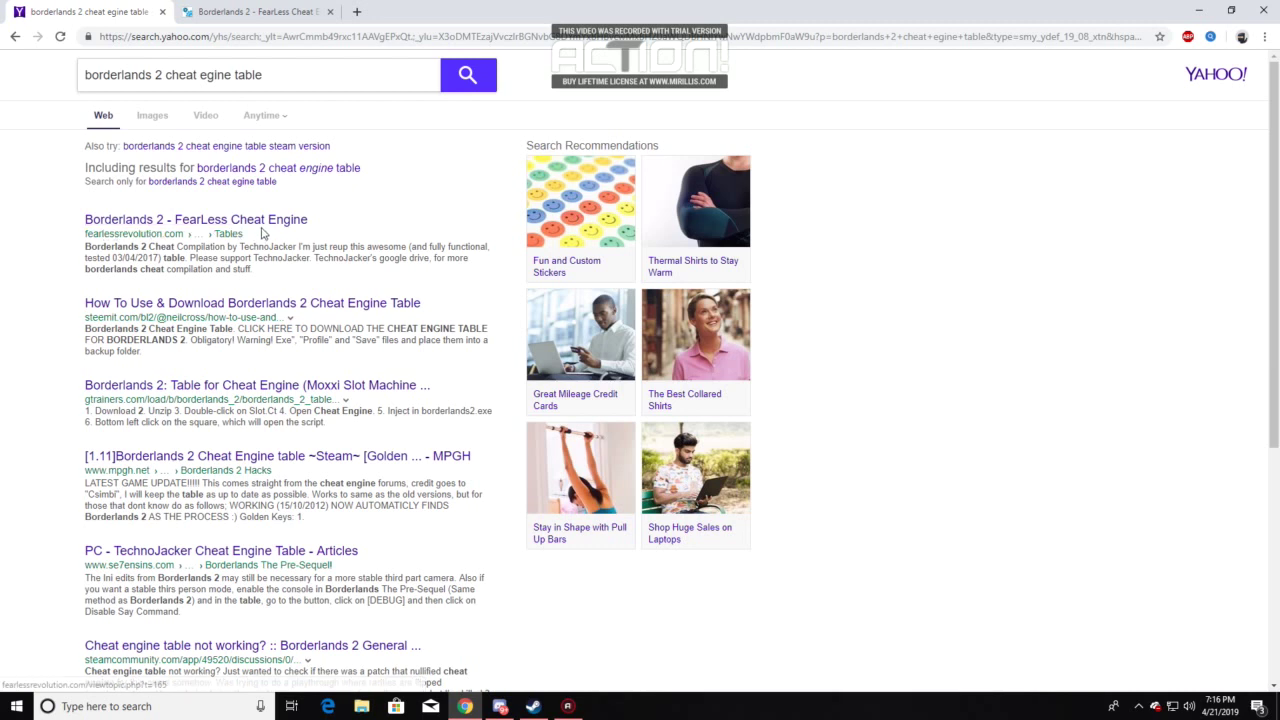
{"action": "left_click", "coordinate": [261, 18]}
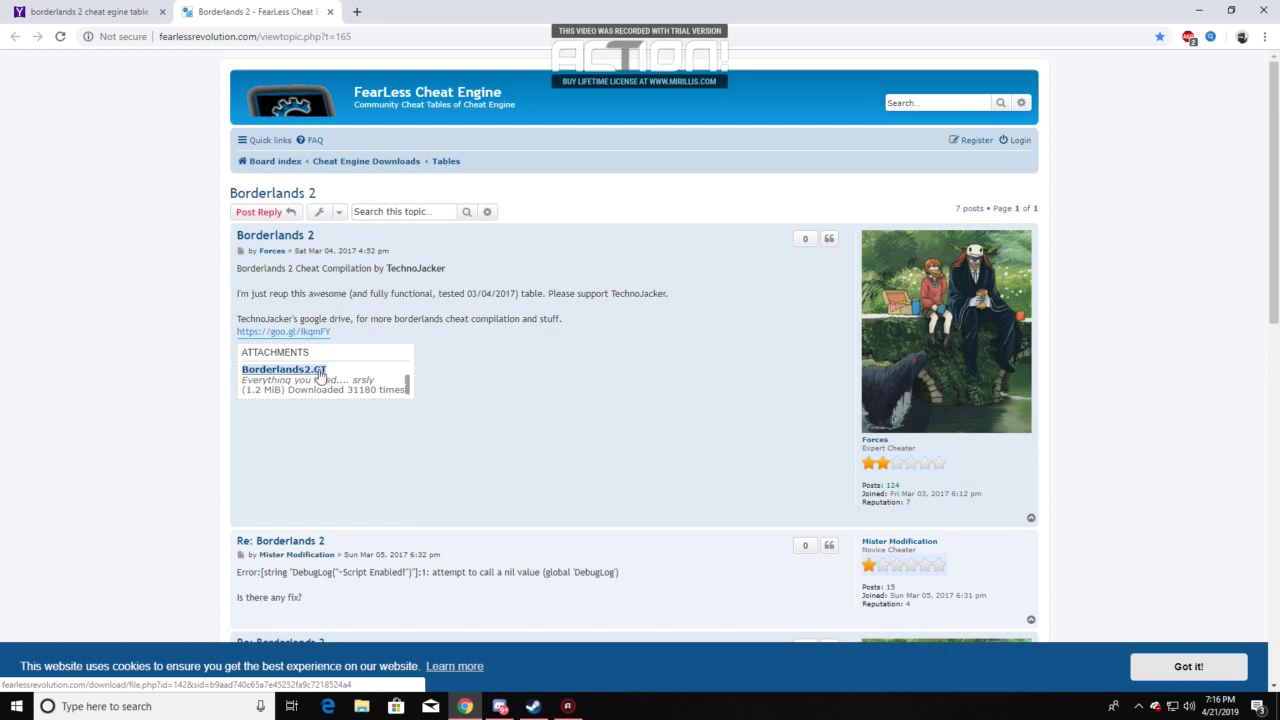
Step: Hide the browser, move the Cheat Engine tutorial shortcut to the desktop's right side, and deselect it
{"action": "left_click", "coordinate": [1199, 12]}
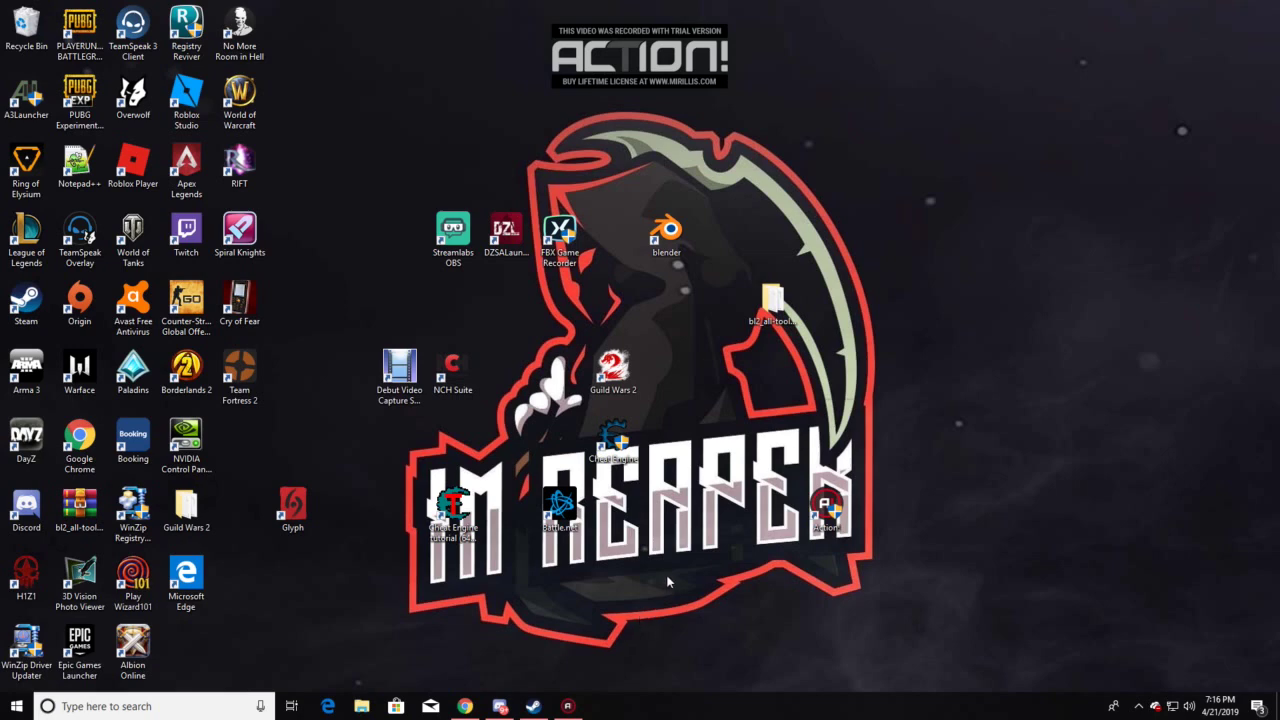
{"action": "mouse_move", "coordinate": [453, 512]}
{"action": "left_mouse_down"}
{"action": "mouse_move", "coordinate": [716, 462]}
{"action": "mouse_move", "coordinate": [1142, 250]}
{"action": "left_mouse_up"}
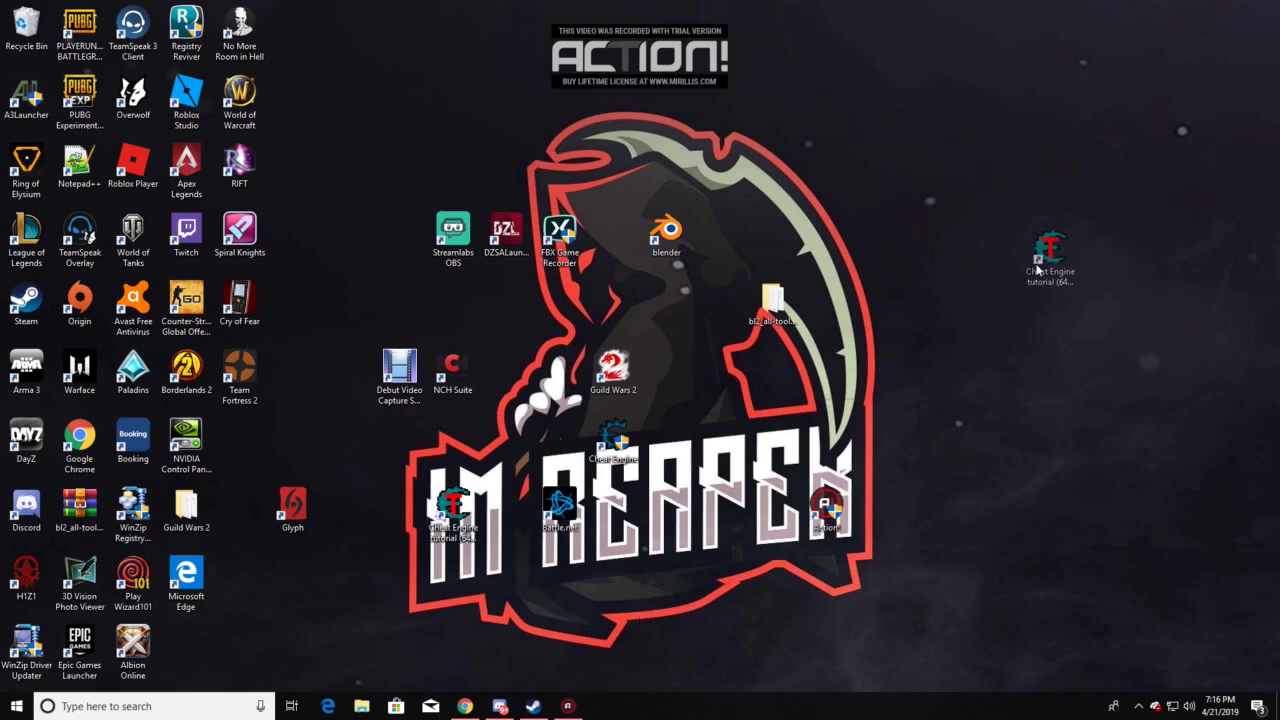
{"action": "mouse_move", "coordinate": [1144, 110]}
{"action": "left_mouse_down"}
{"action": "mouse_move", "coordinate": [1128, 439]}
{"action": "mouse_move", "coordinate": [930, 408]}
{"action": "left_mouse_up"}
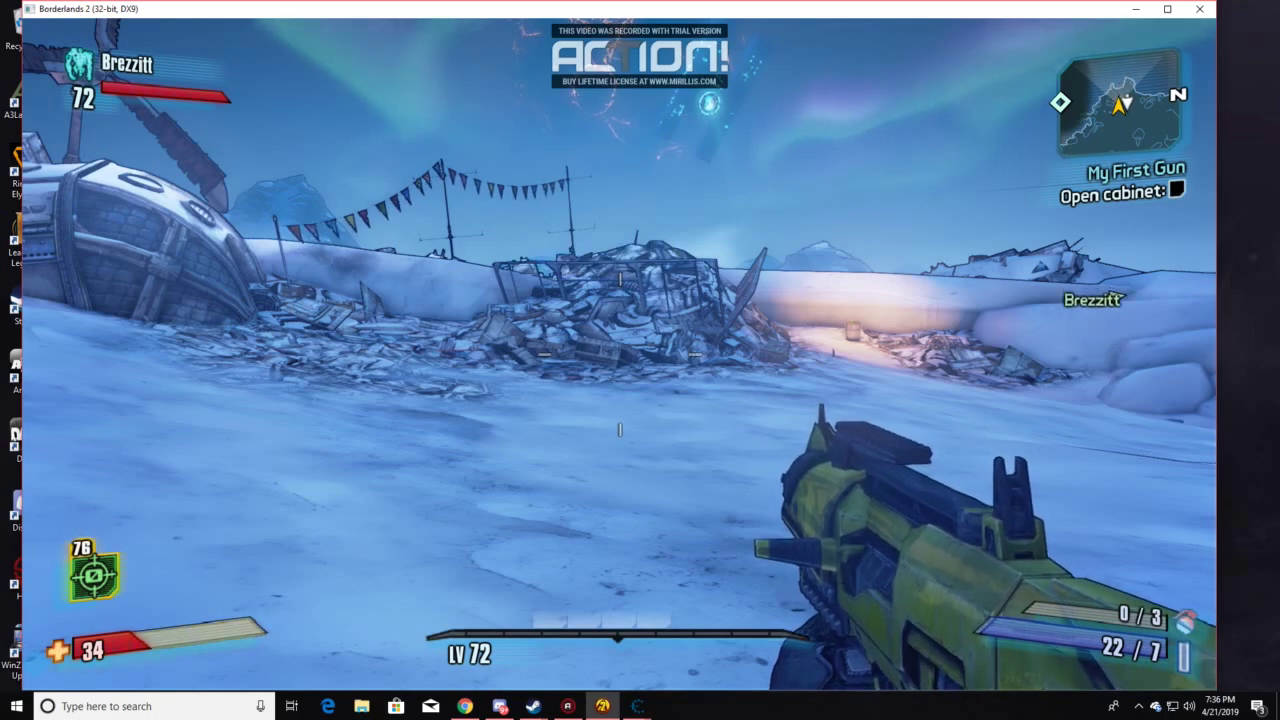
Step: Open the game inventory, bring up Cheat Engine, and collapse the Unreal Engine Handler and [Scripts] groups
{"action": "mouse_move", "coordinate": [640, 360]}
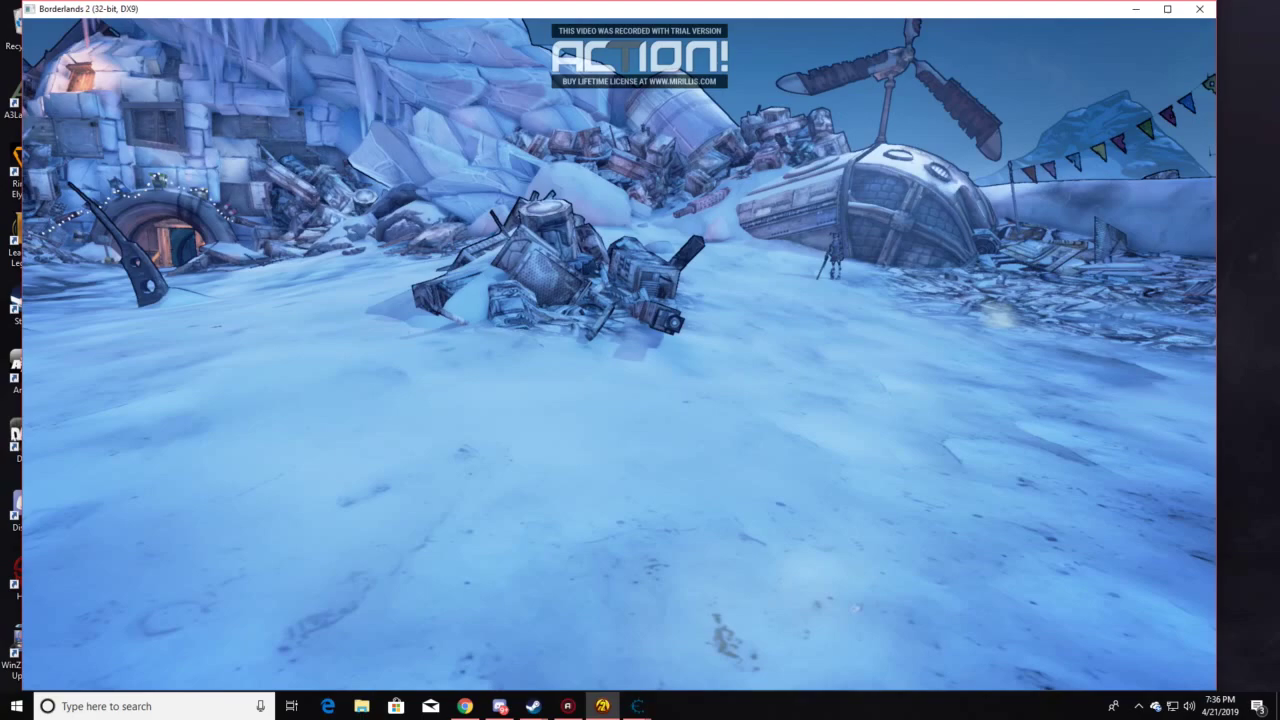
{"action": "key", "text": "i"}
{"action": "mouse_move", "coordinate": [636, 706]}
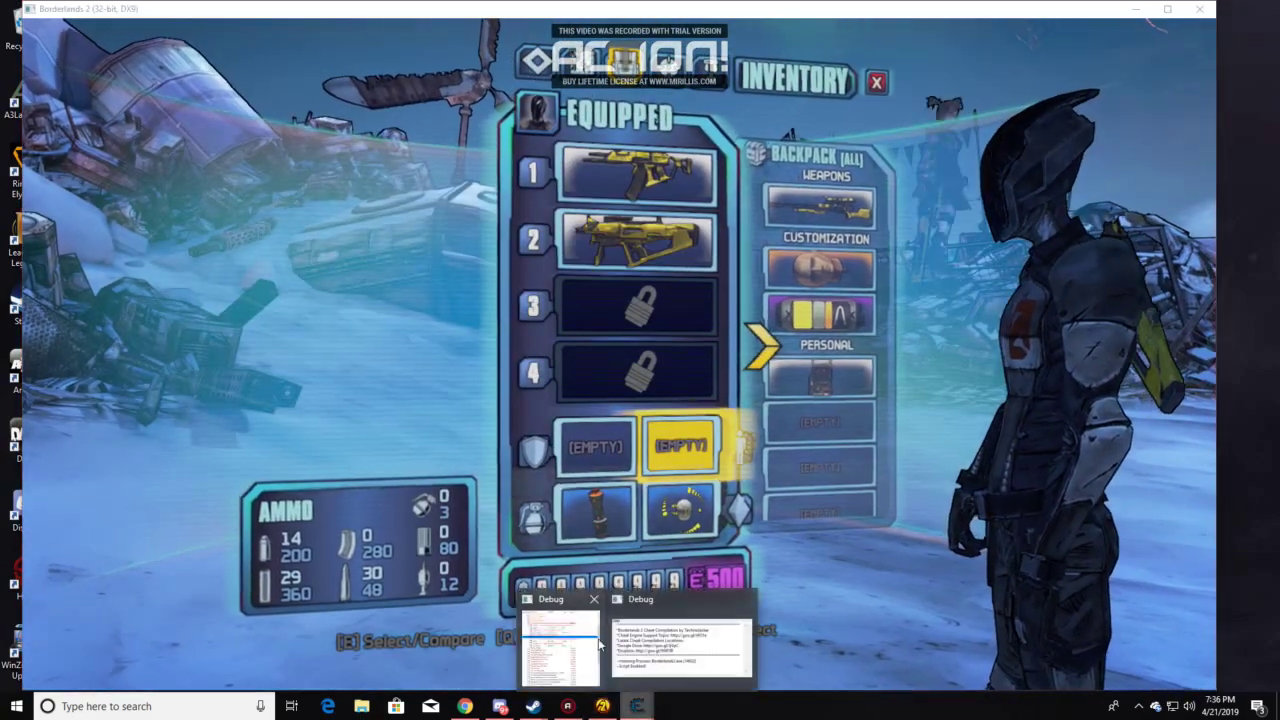
{"action": "left_click", "coordinate": [600, 645]}
{"action": "left_click", "coordinate": [434, 318]}
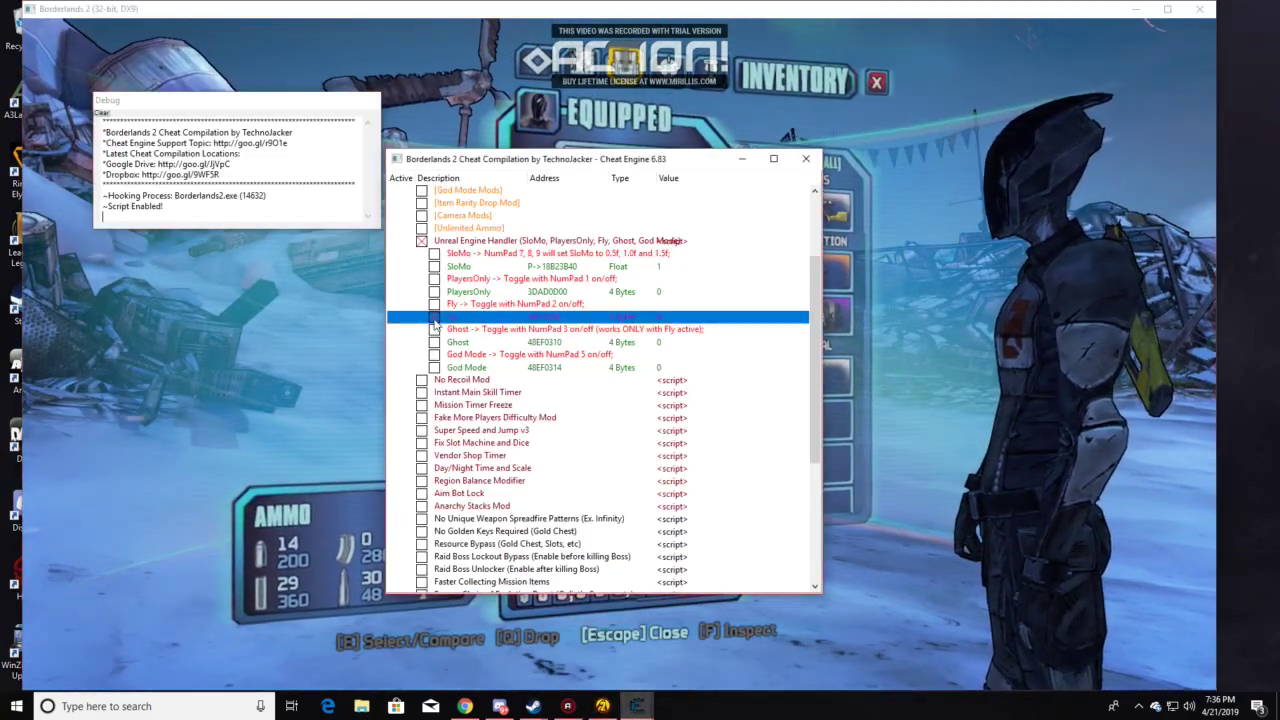
{"action": "left_click", "coordinate": [421, 243]}
{"action": "scroll", "coordinate": [455, 325], "scroll_direction": "up", "scroll_amount": 2}
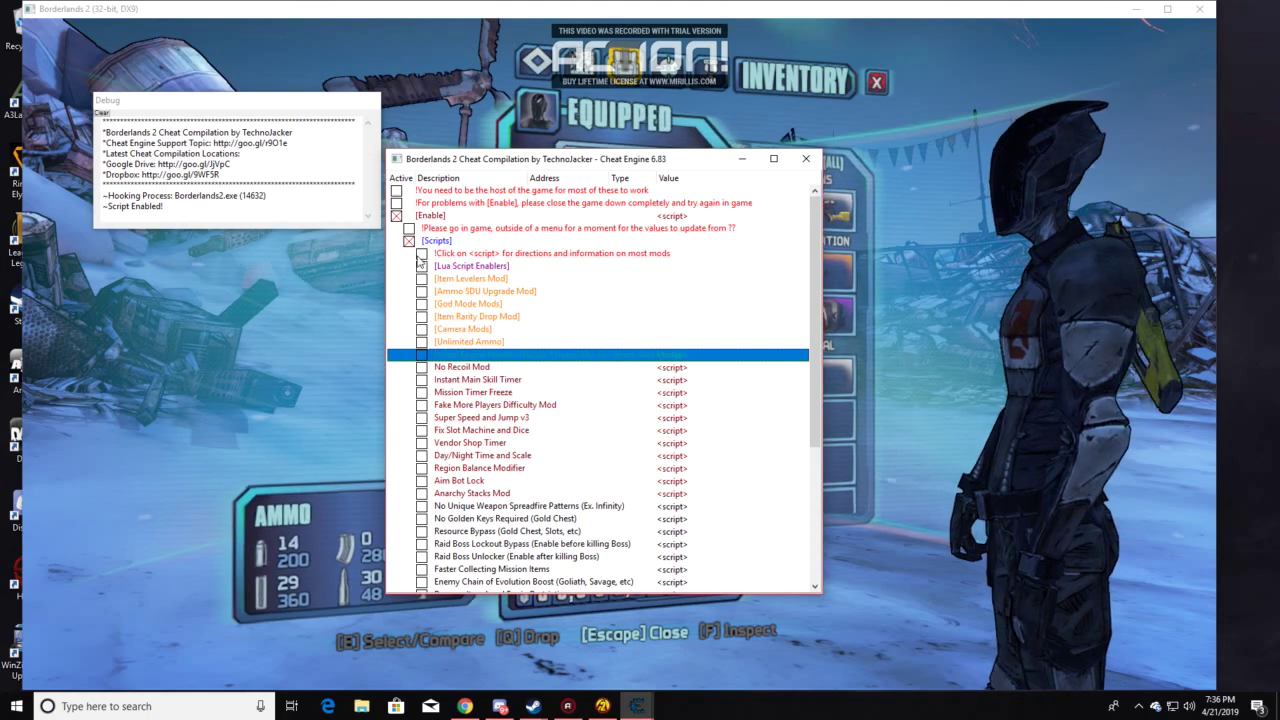
{"action": "scroll", "coordinate": [428, 400], "scroll_direction": "down", "scroll_amount": 4}
{"action": "scroll", "coordinate": [432, 440], "scroll_direction": "up", "scroll_amount": 4}
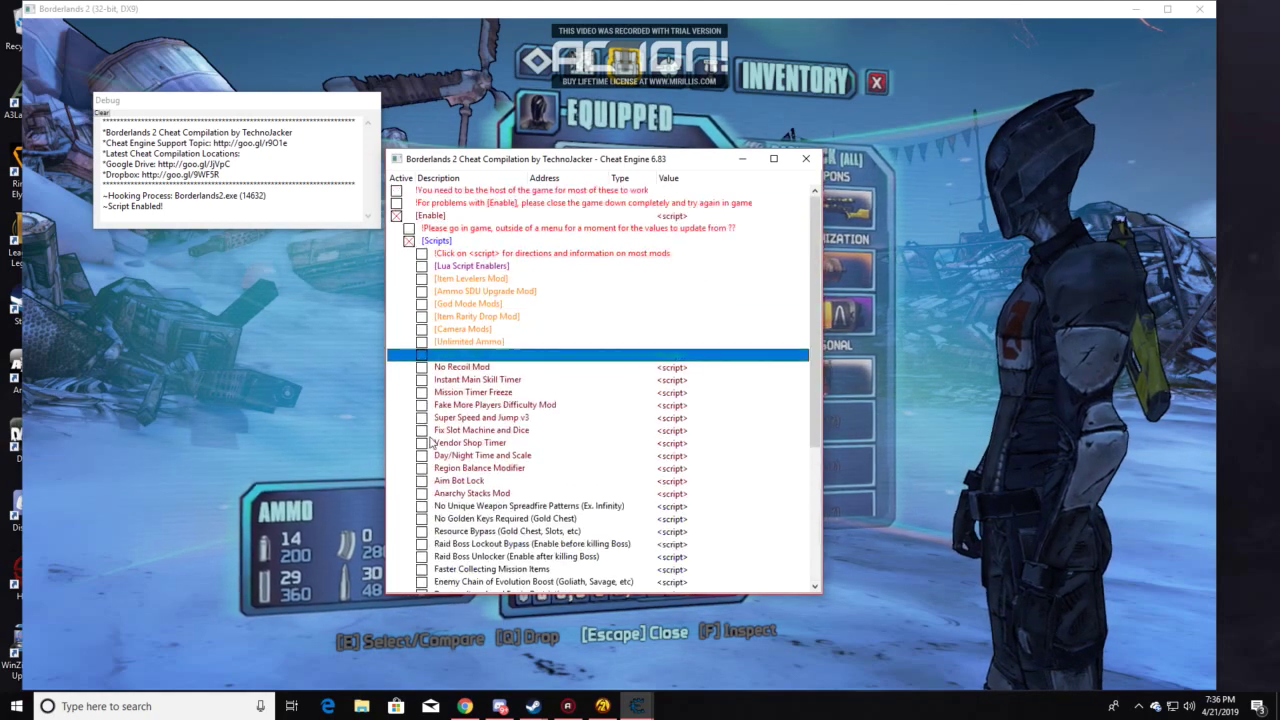
{"action": "left_click", "coordinate": [408, 241]}
Step: Toggle the table's Enable script off and on twice, then resume play in Borderlands 2
{"action": "left_click", "coordinate": [397, 216]}
{"action": "left_click", "coordinate": [397, 216]}
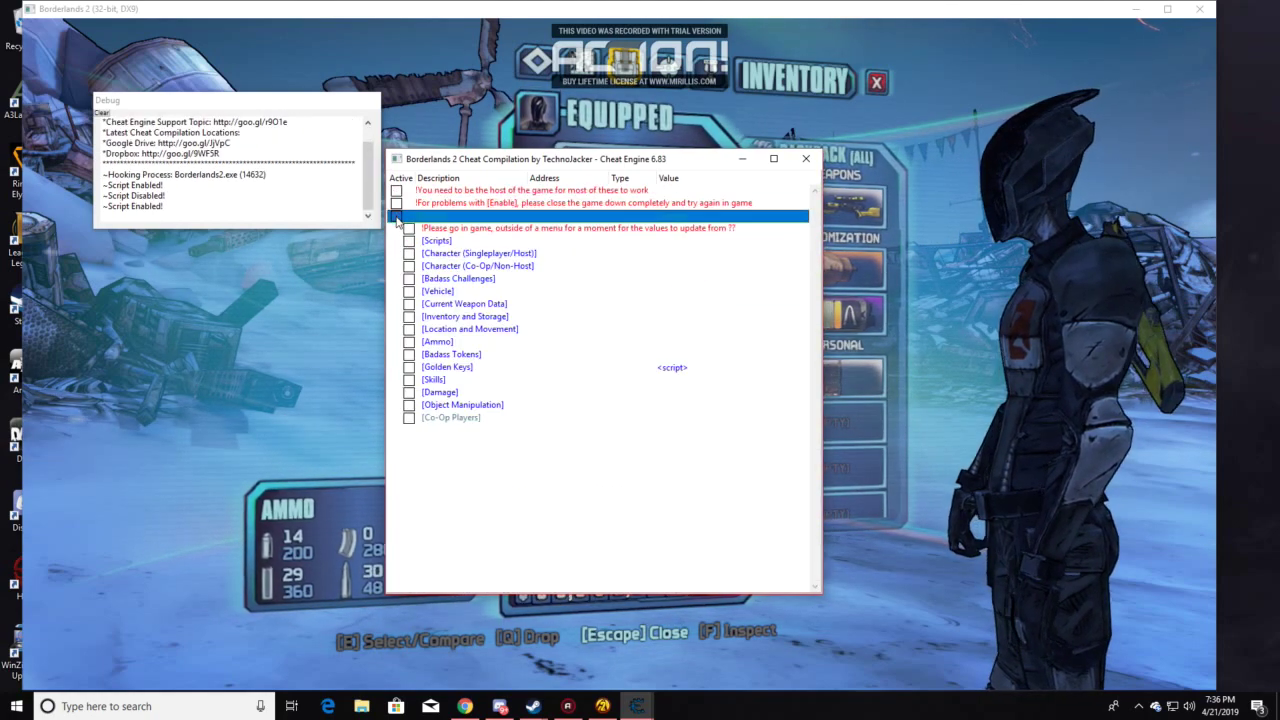
{"action": "left_click", "coordinate": [397, 216]}
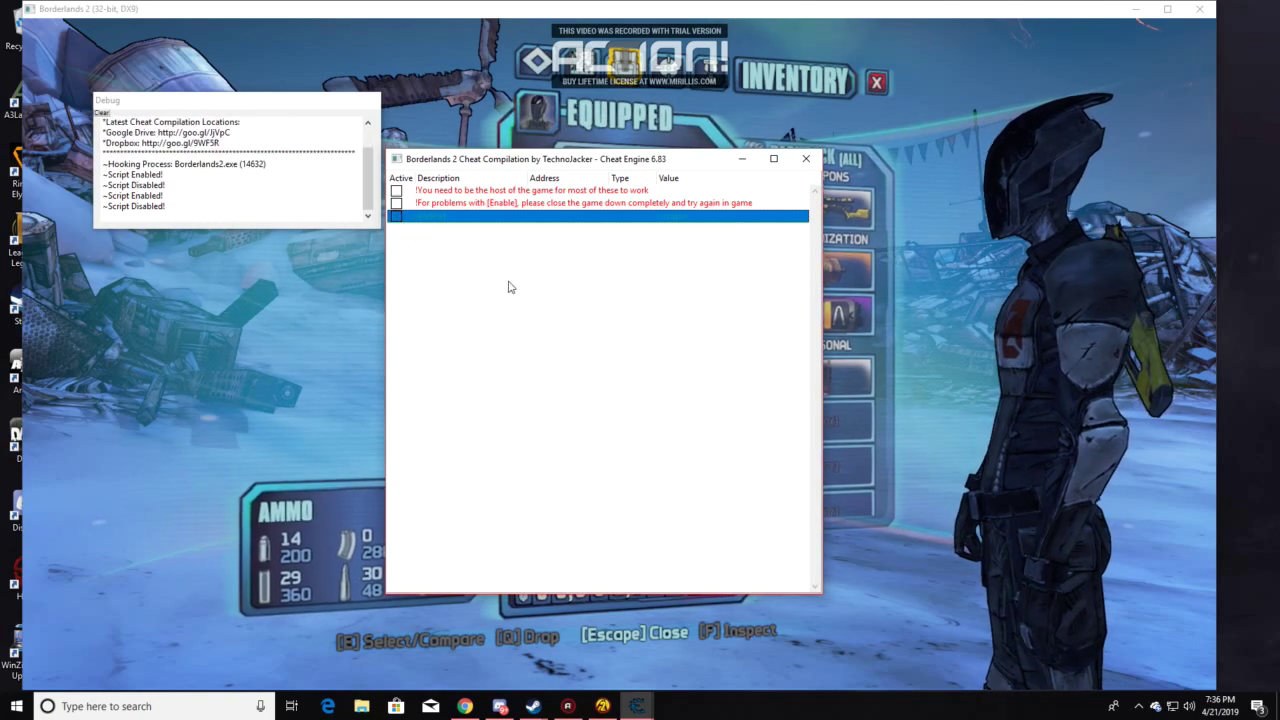
{"action": "left_click", "coordinate": [397, 216]}
{"action": "left_click", "coordinate": [309, 284]}
{"action": "key", "text": "Escape"}
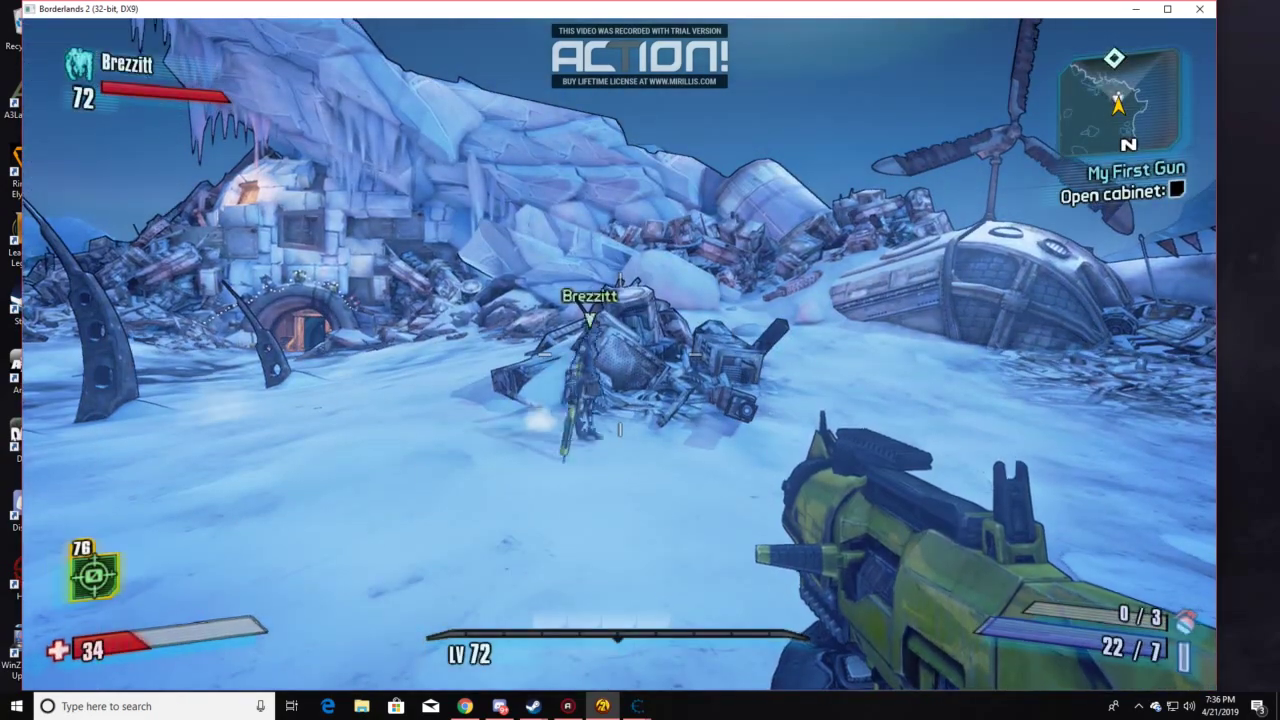
Step: Open and close the inventory twice to review weapons, ammo and money, briefly showing the Cheat Engine table
{"action": "key", "text": "i"}
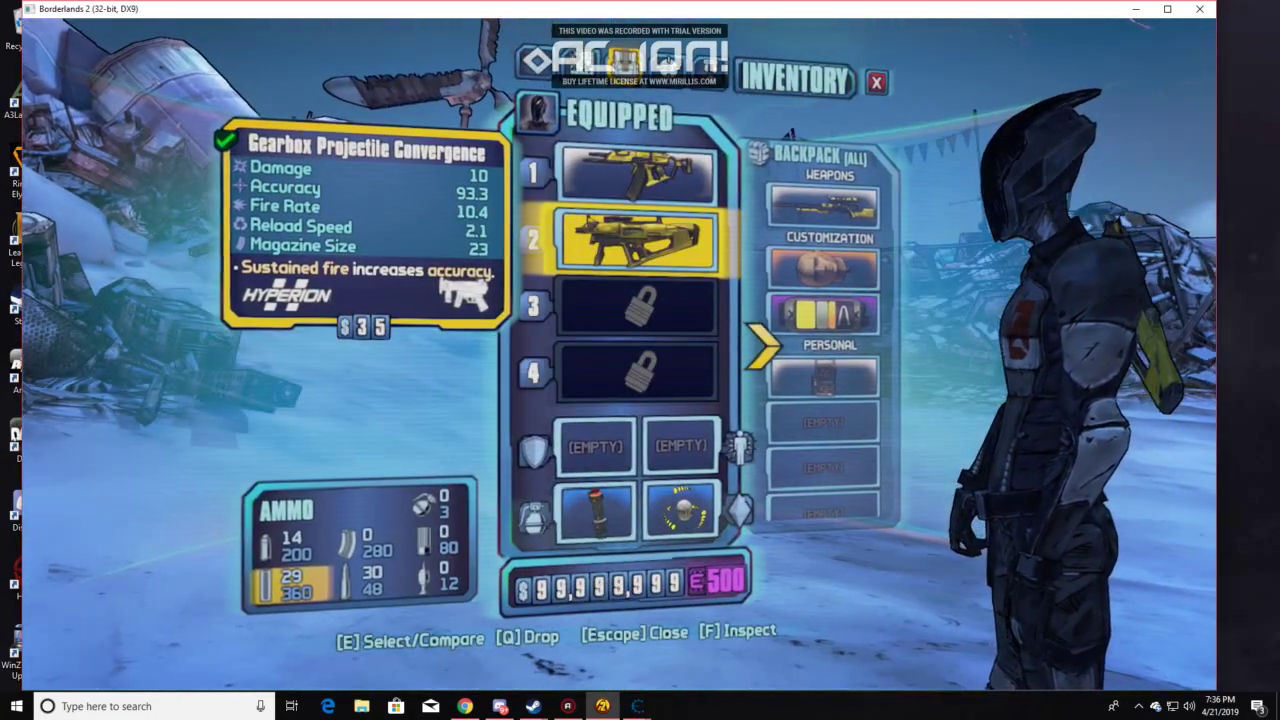
{"action": "key", "text": "Escape"}
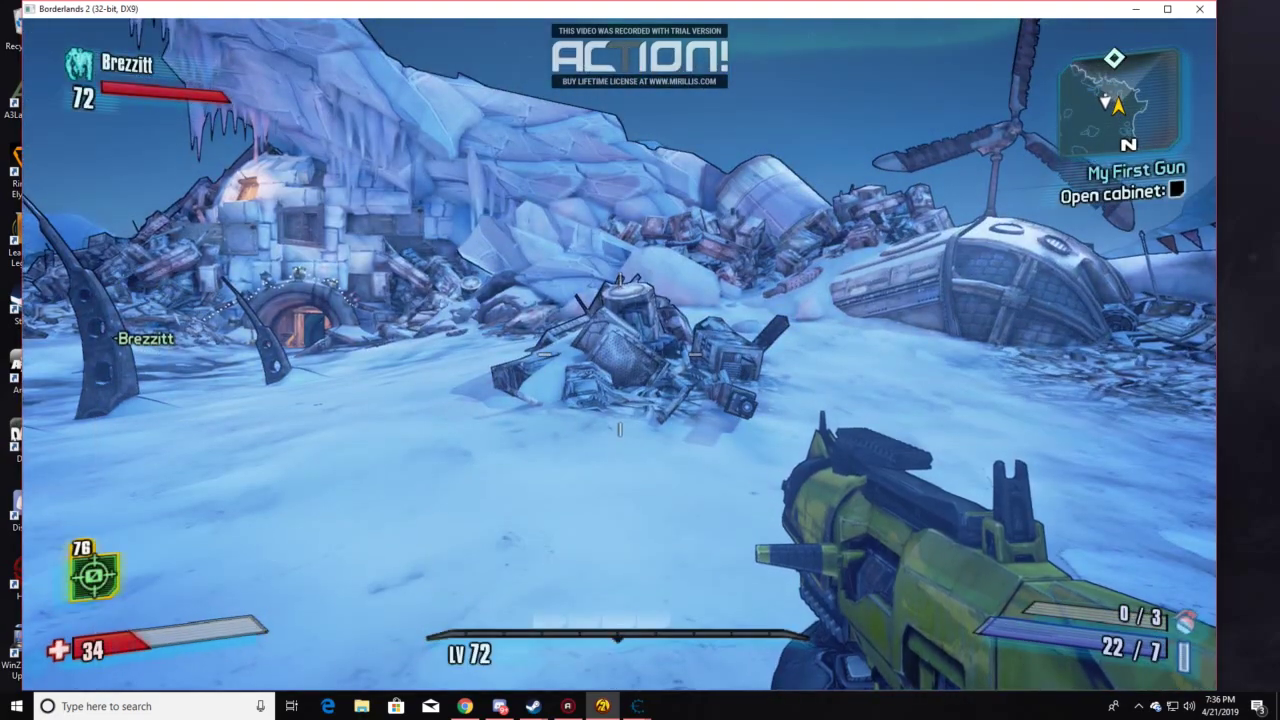
{"action": "key", "text": "i"}
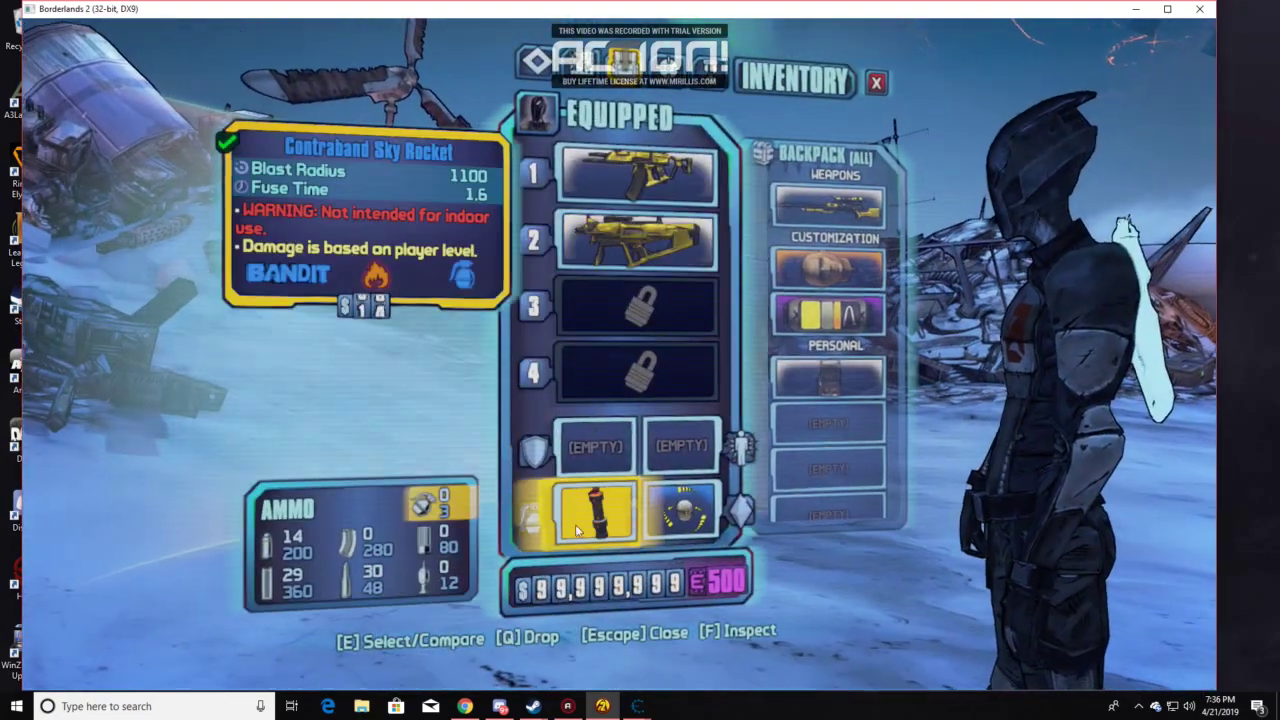
{"action": "mouse_move", "coordinate": [636, 706]}
{"action": "left_click", "coordinate": [673, 663]}
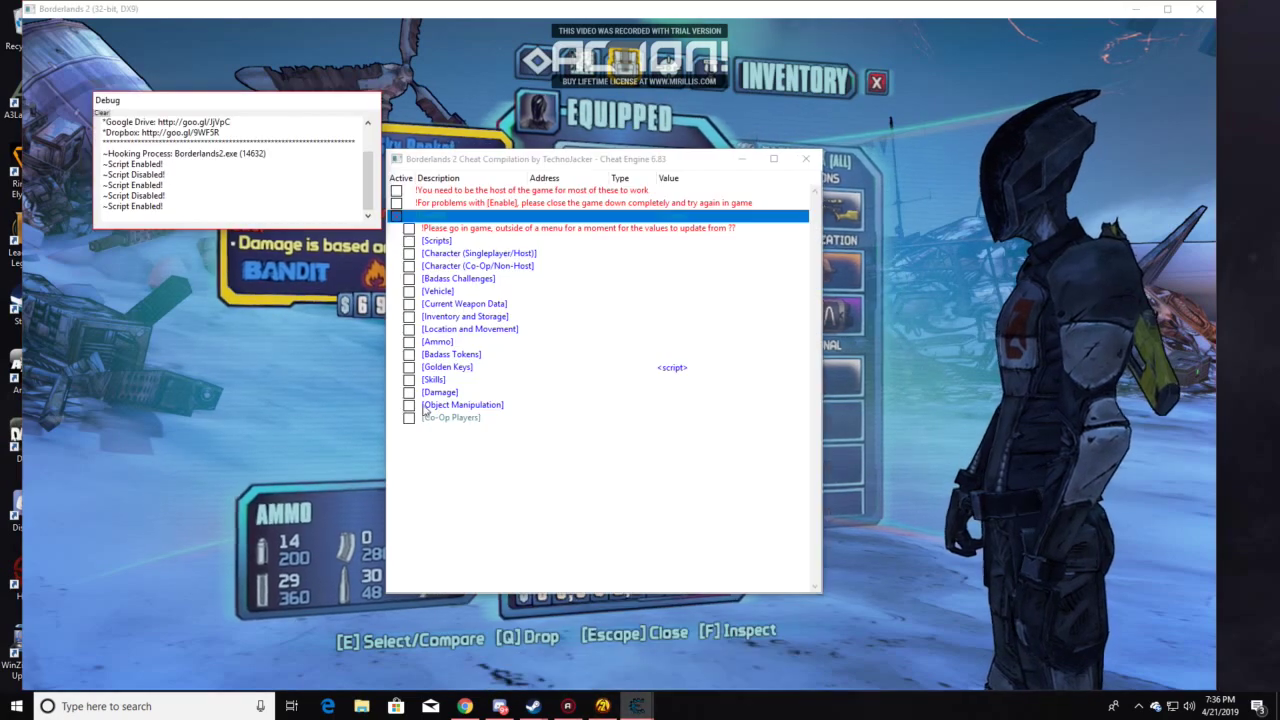
{"action": "left_click", "coordinate": [238, 389]}
{"action": "key", "text": "Escape"}
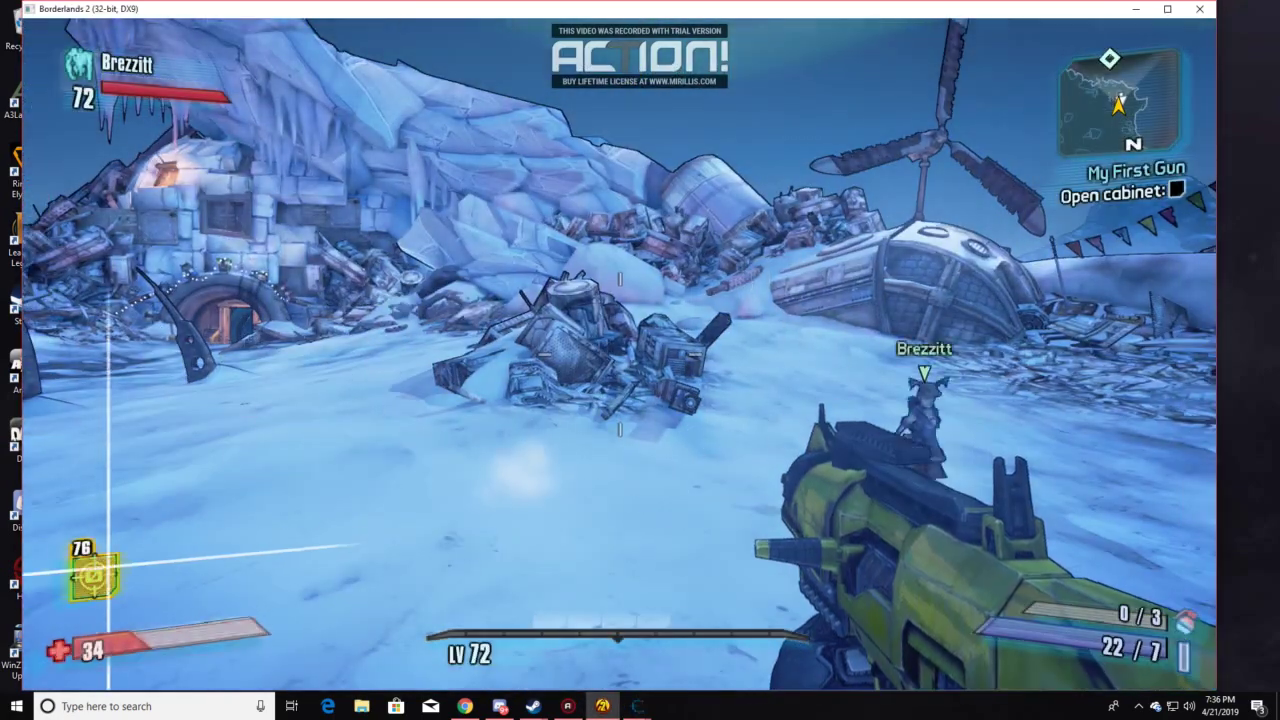
{"action": "mouse_move", "coordinate": [640, 360]}
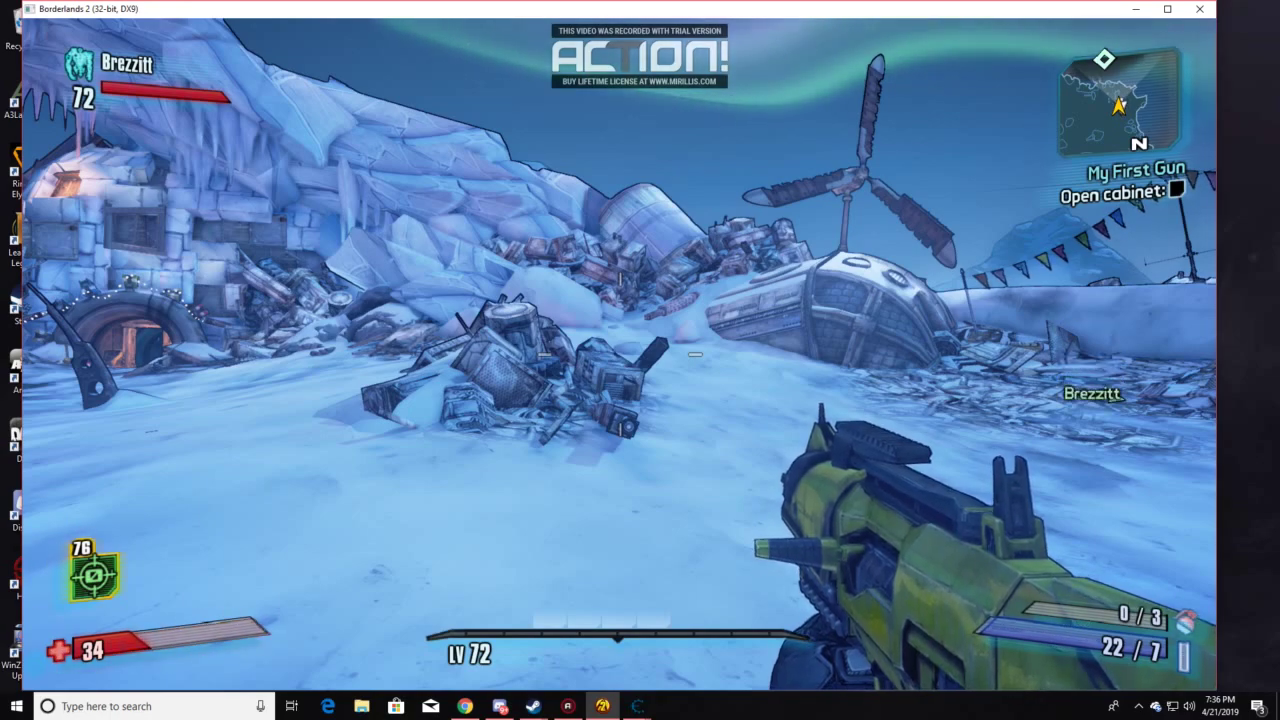
Step: Open the game inventory and bring the Cheat Engine table over it
{"action": "key", "text": "i"}
{"action": "mouse_move", "coordinate": [648, 712]}
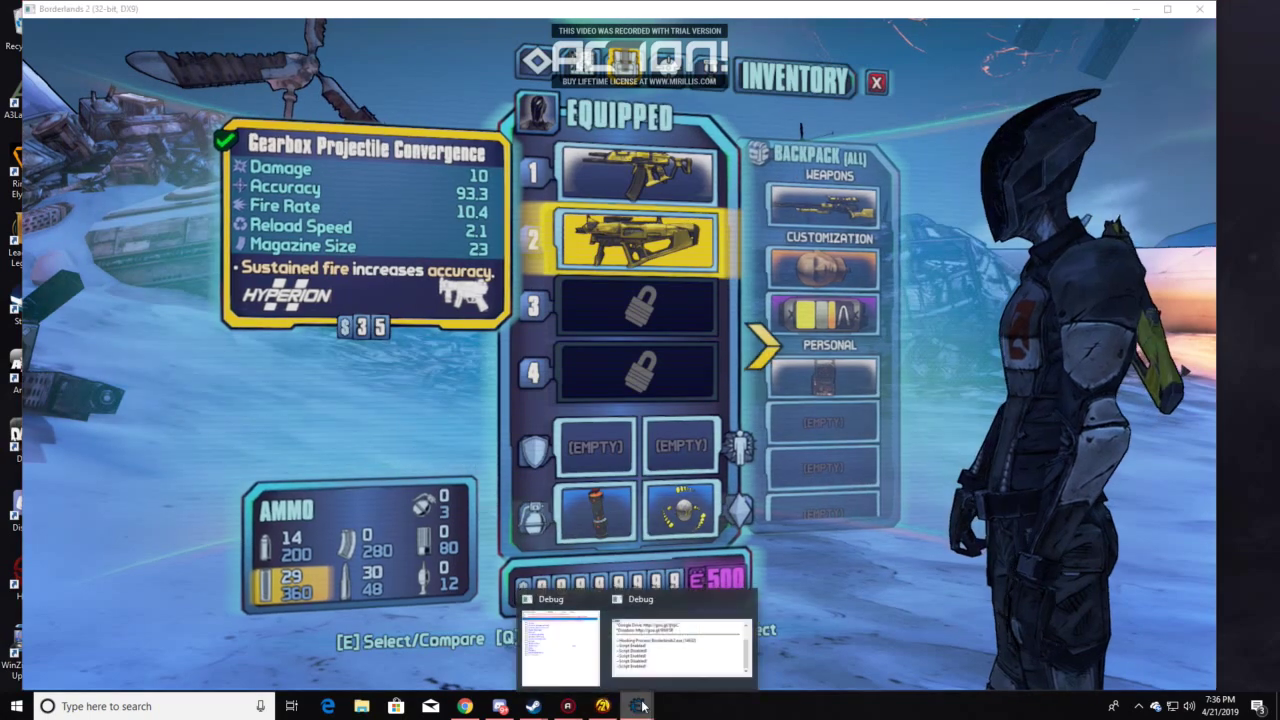
{"action": "left_click", "coordinate": [644, 665]}
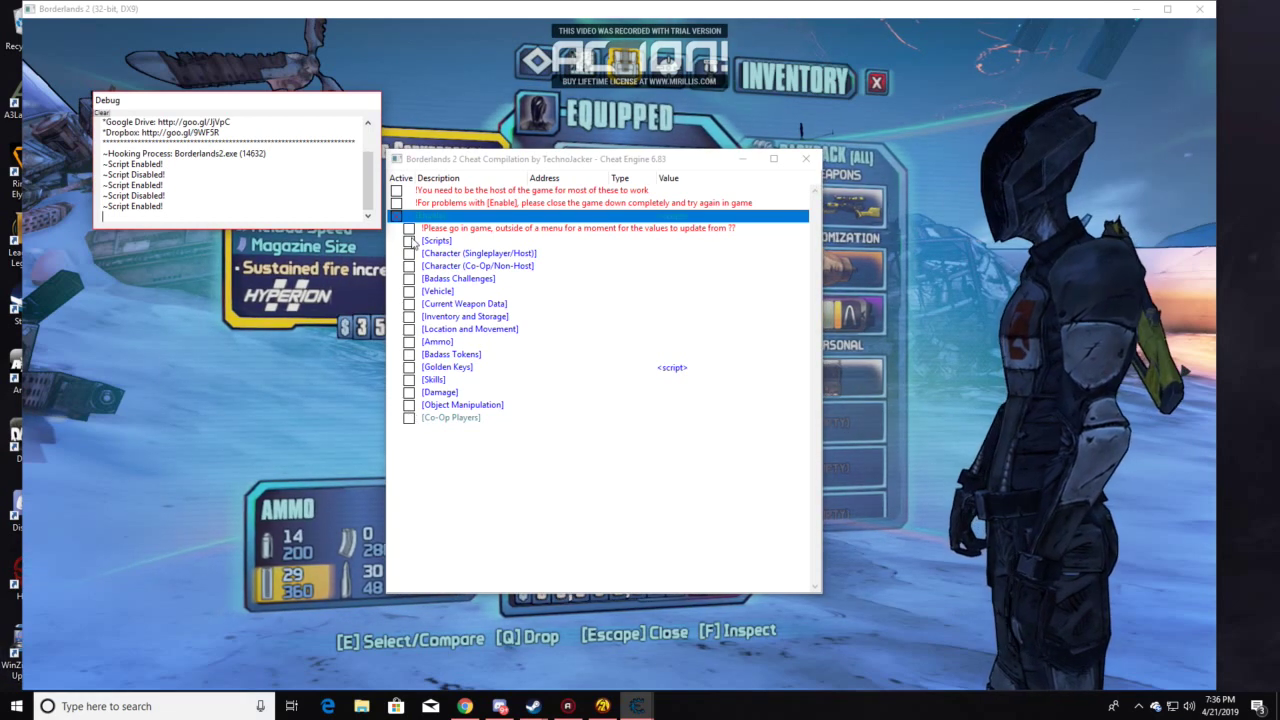
Step: Enable the Co-Op Players group and switch off its Seraph Crystals and Eridium entries
{"action": "left_click", "coordinate": [408, 417]}
{"action": "scroll", "coordinate": [483, 510], "scroll_direction": "down", "scroll_amount": 2}
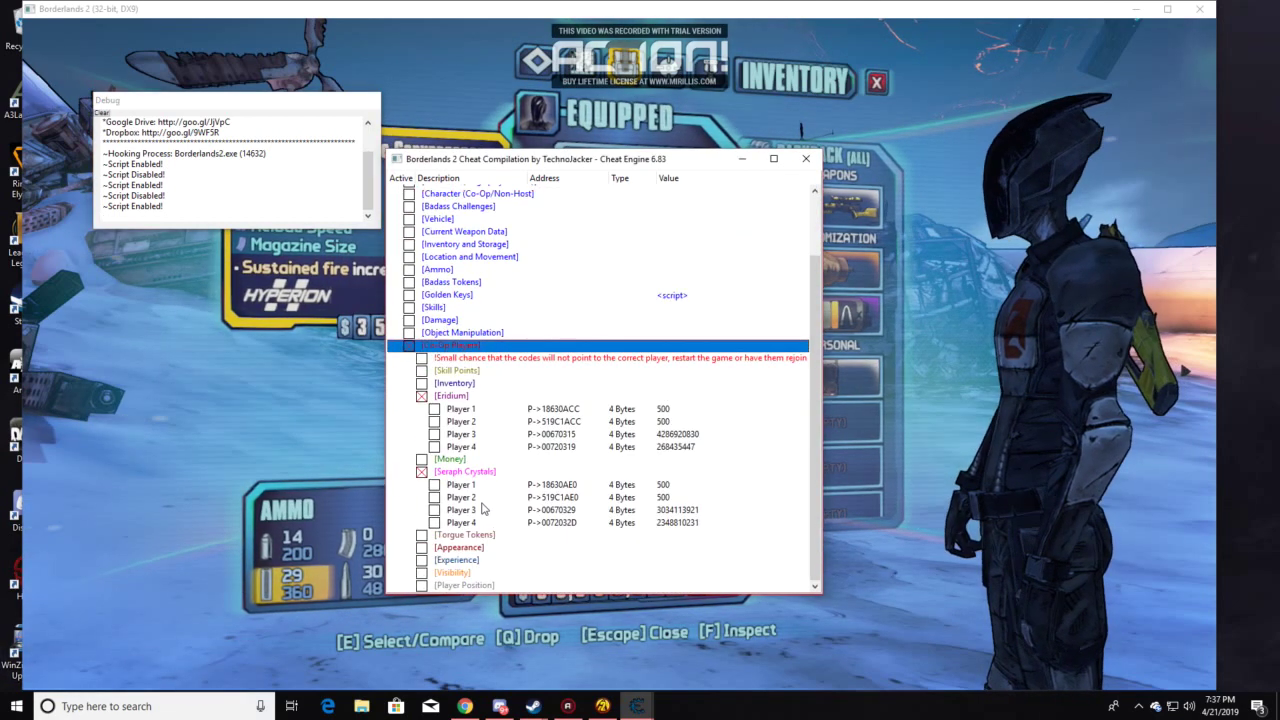
{"action": "left_click", "coordinate": [421, 471]}
{"action": "left_click", "coordinate": [424, 447]}
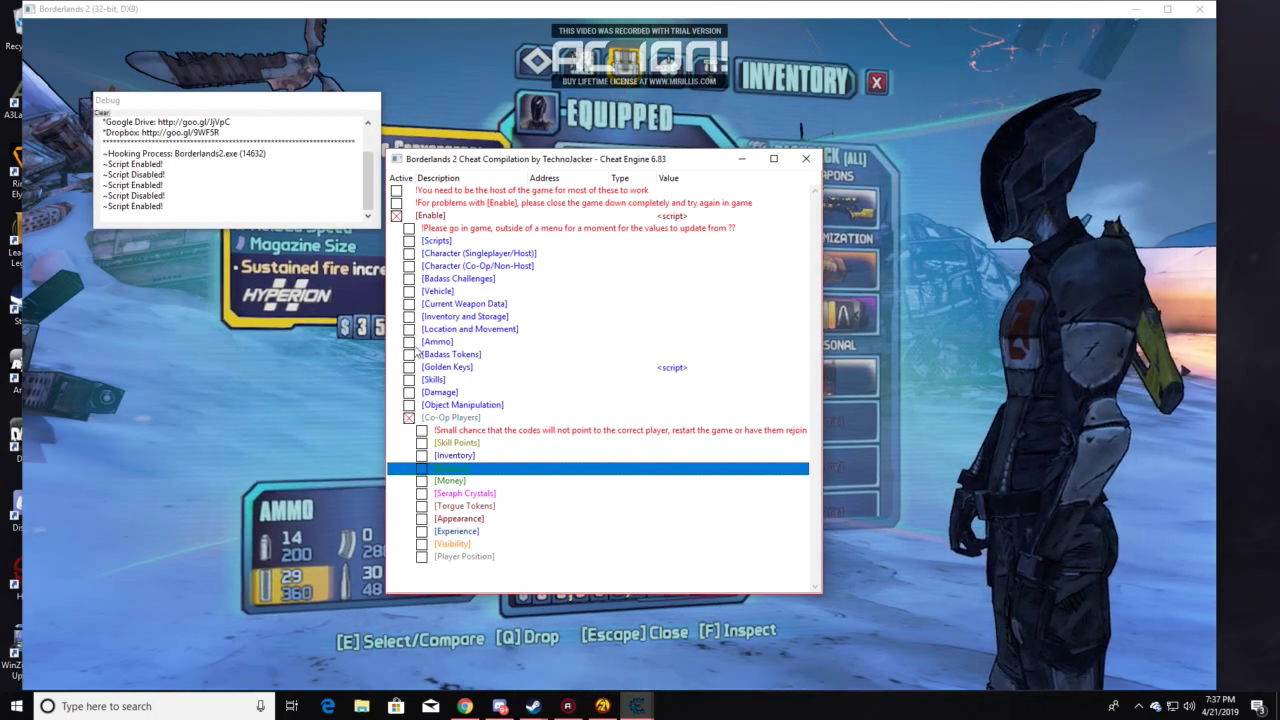
Step: Enable Scripts and Unlimited Ammo, plus the Infinite Ammo, No Reload and No Accuracy mods
{"action": "left_click", "coordinate": [411, 242]}
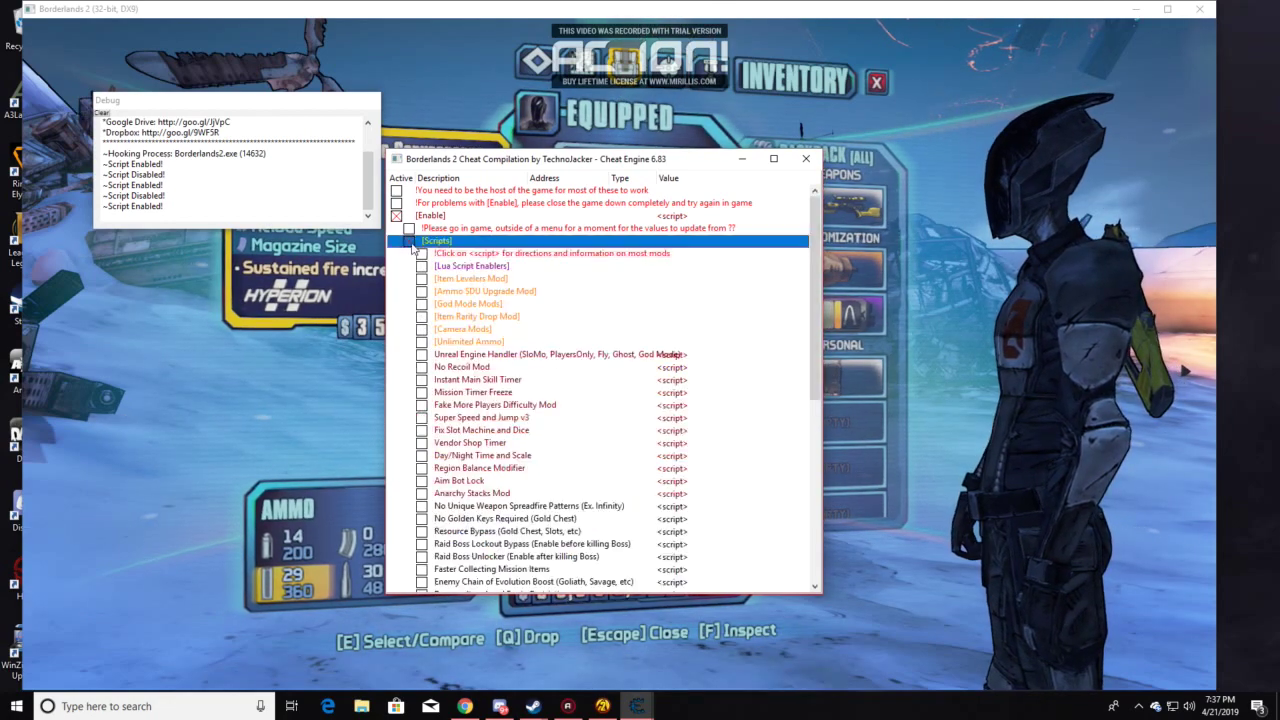
{"action": "left_click", "coordinate": [421, 342]}
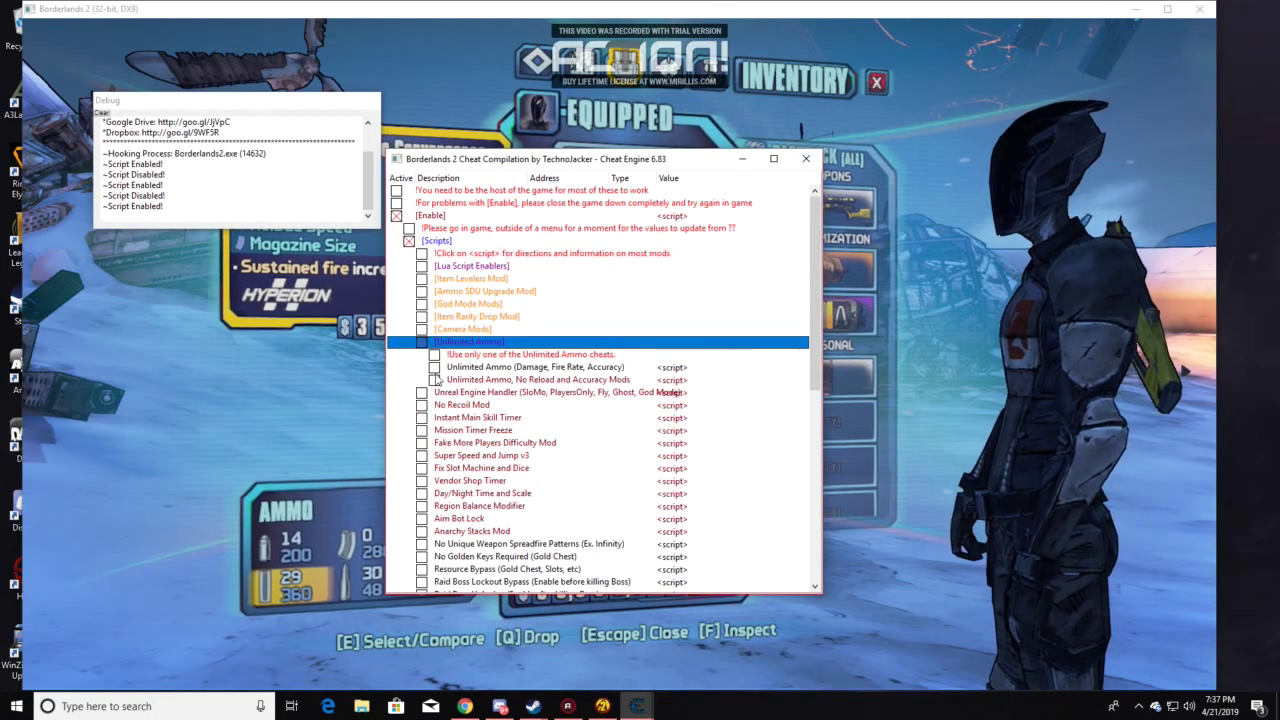
{"action": "left_click", "coordinate": [434, 367]}
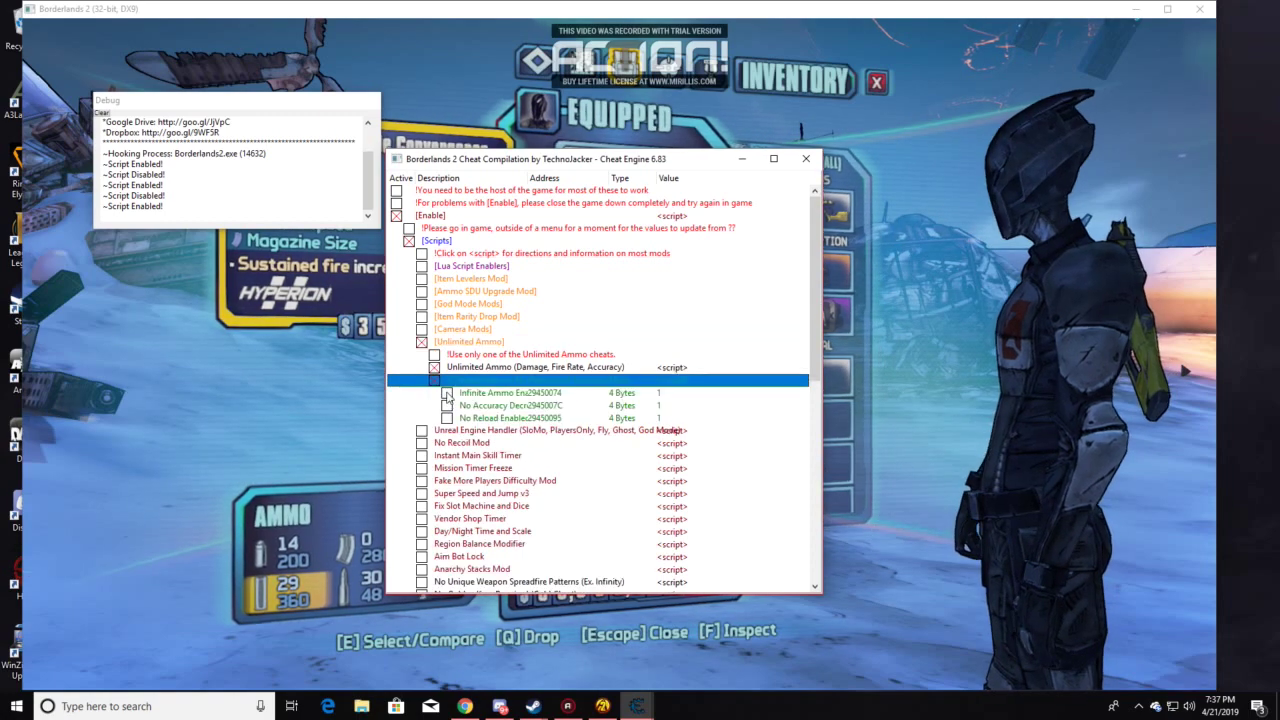
{"action": "left_click", "coordinate": [434, 380]}
{"action": "left_click", "coordinate": [452, 418]}
{"action": "left_click", "coordinate": [452, 405]}
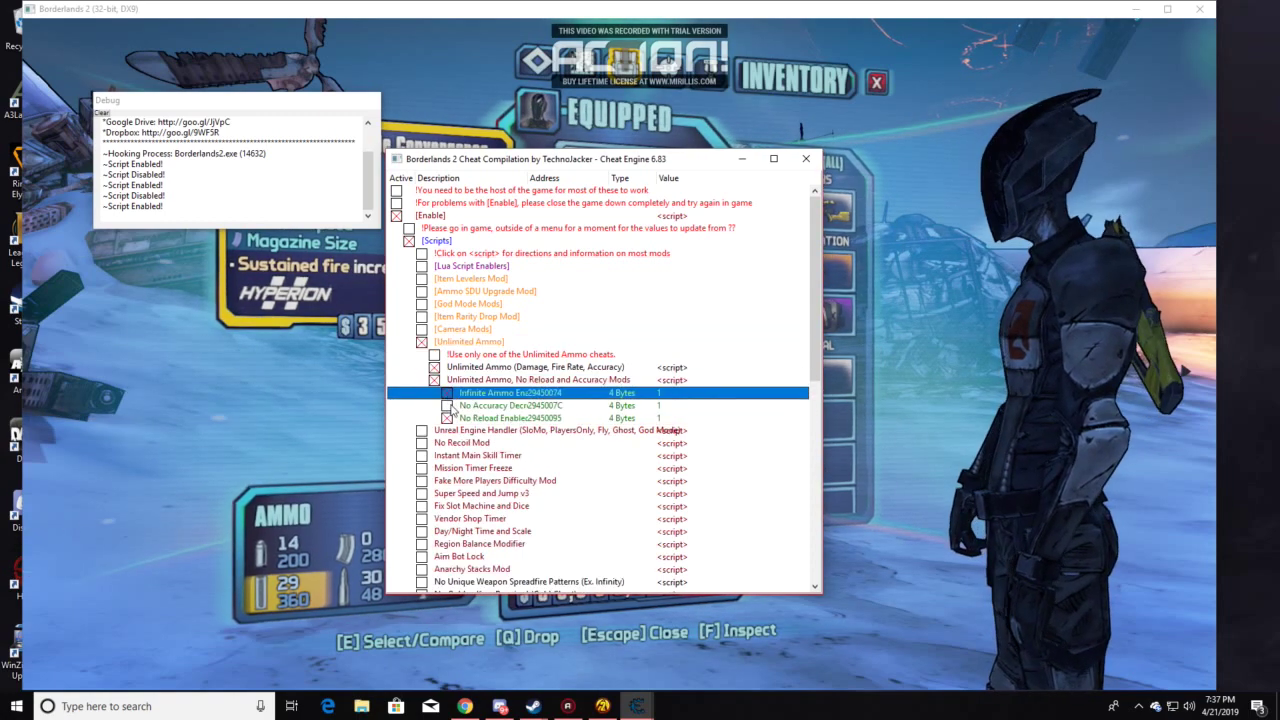
Step: Turn on the No Recoil Mod with Recoilless Weapons, then resume play in the game
{"action": "left_click", "coordinate": [421, 443]}
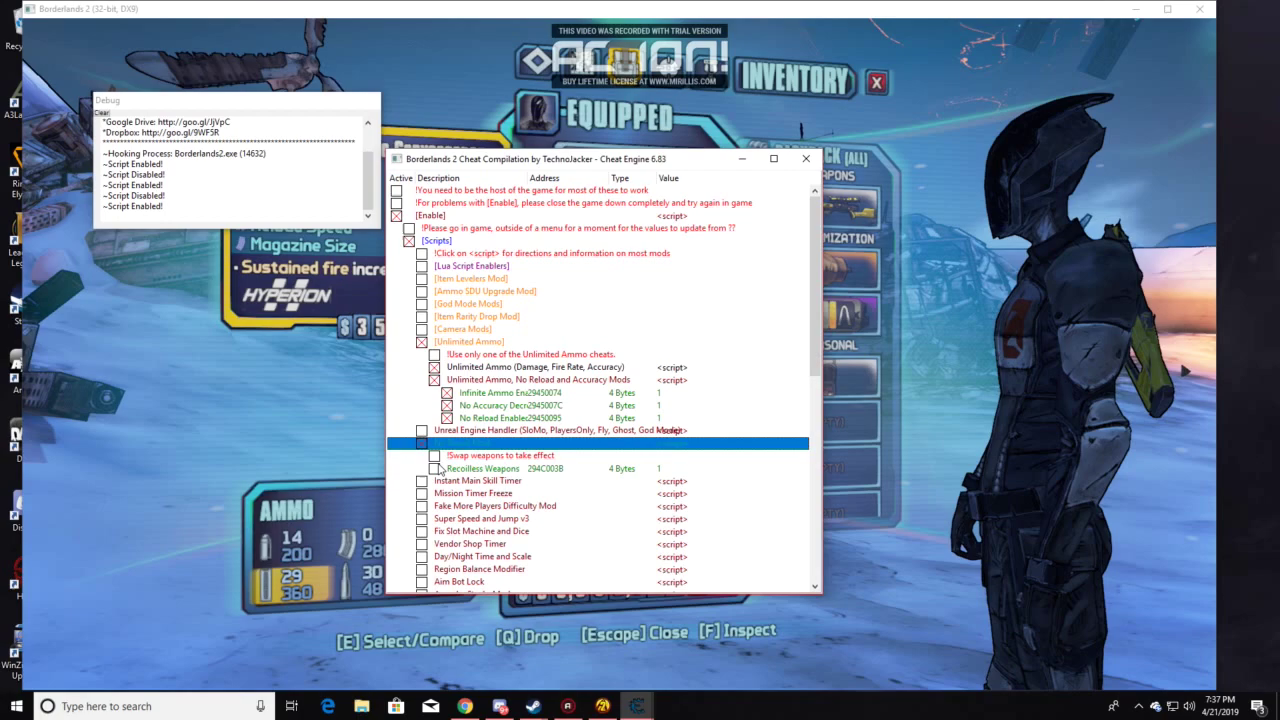
{"action": "left_click", "coordinate": [421, 469]}
{"action": "left_click", "coordinate": [289, 463]}
{"action": "key", "text": "Escape"}
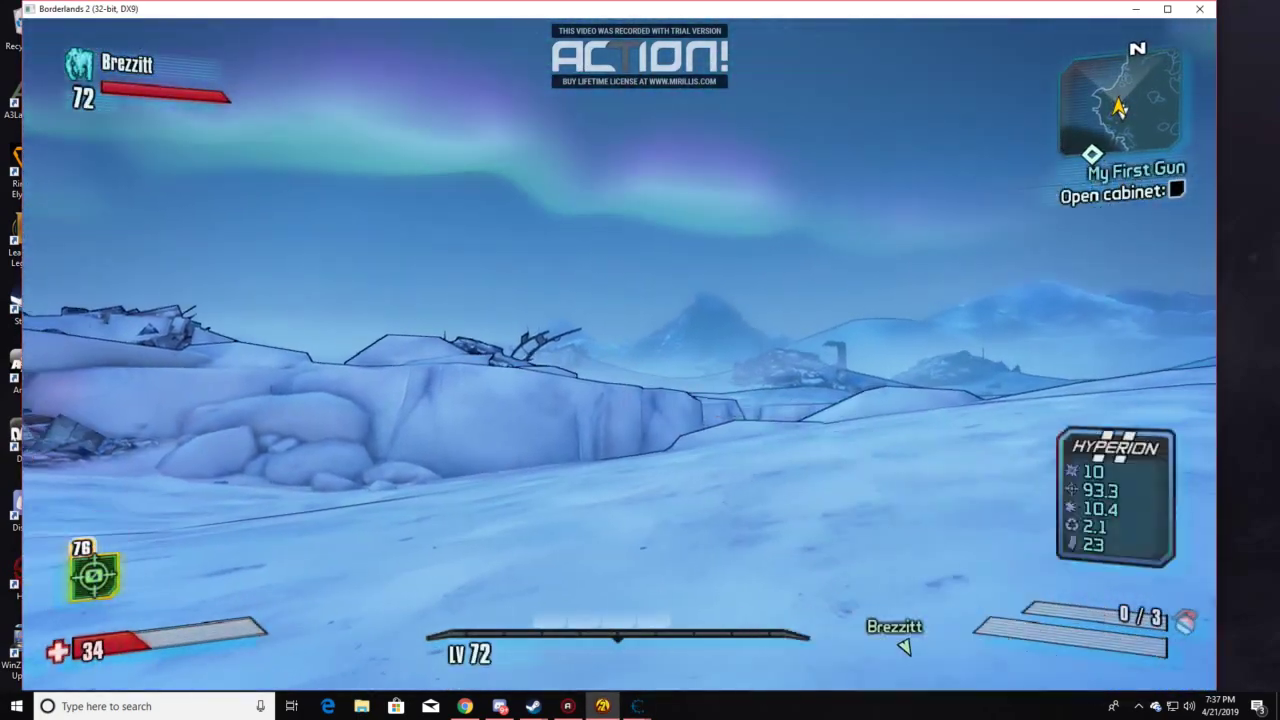
Step: Test-fire the weapon, open the inventory, and scroll the cheat table down to Co-Op Players
{"action": "left_click", "coordinate": [620, 354]}
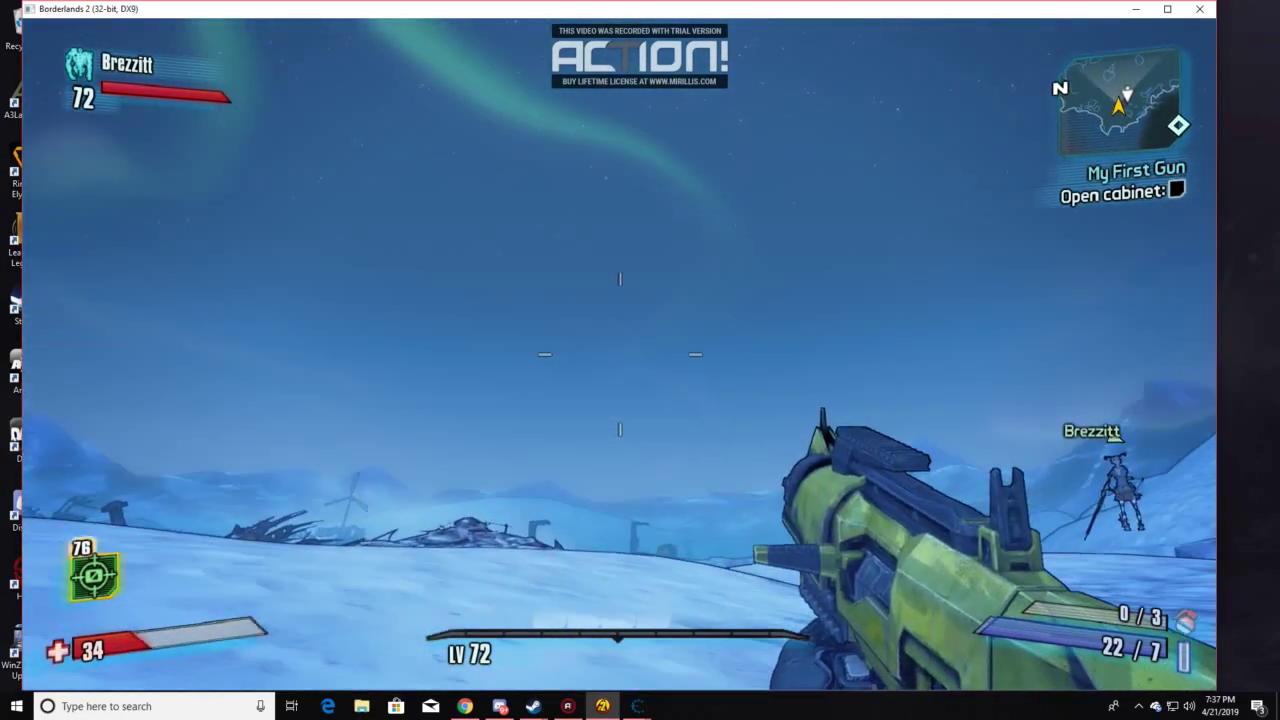
{"action": "key", "text": "Tab"}
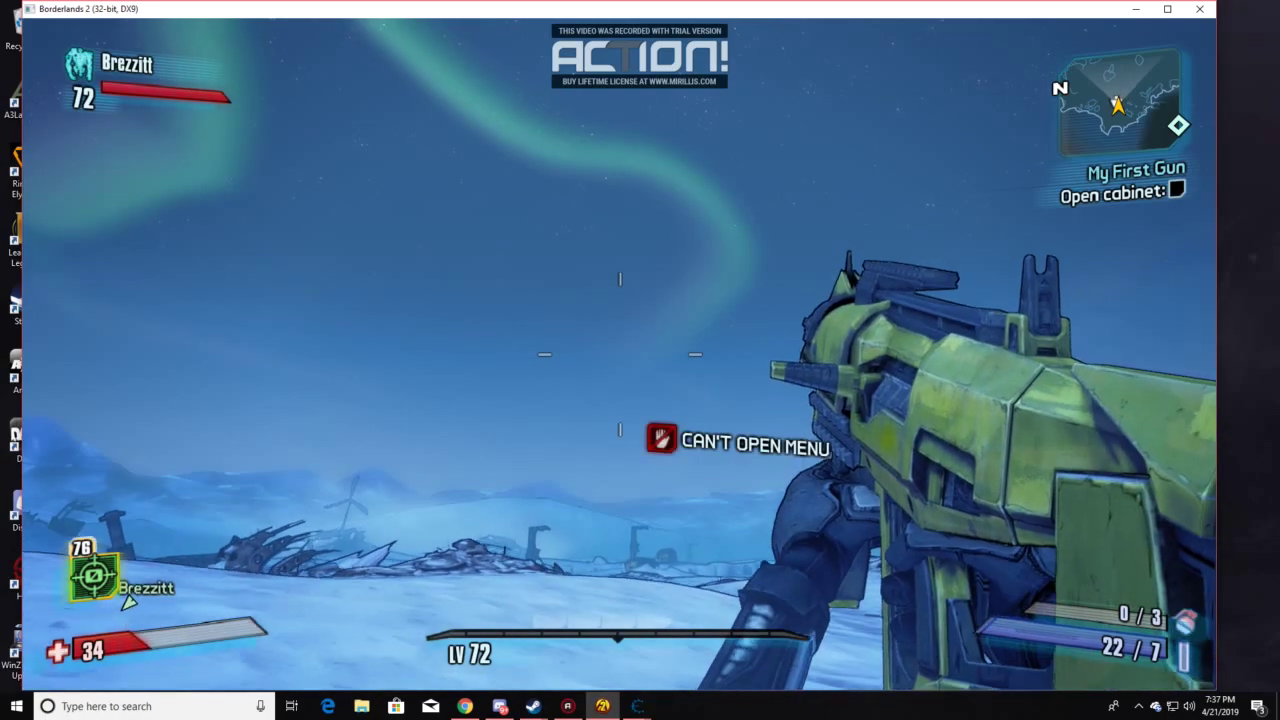
{"action": "key", "text": "Tab"}
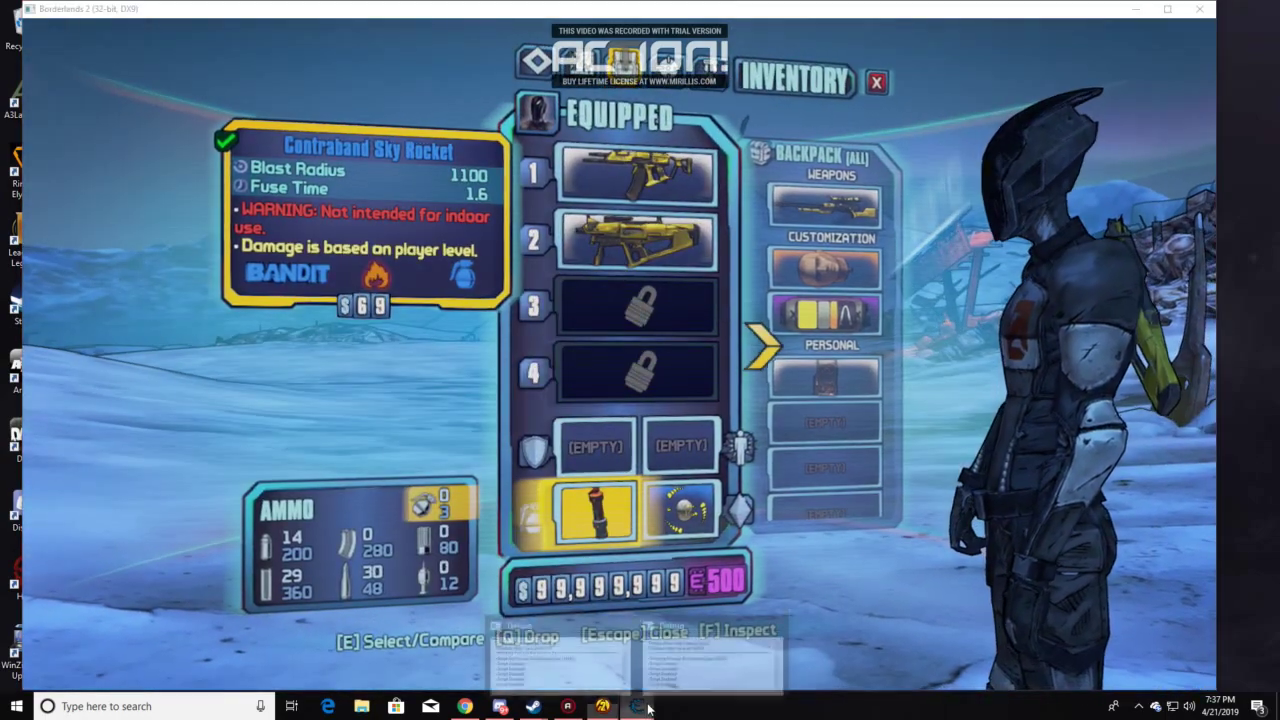
{"action": "left_click", "coordinate": [637, 706]}
{"action": "scroll", "coordinate": [450, 345], "scroll_direction": "down", "scroll_amount": 4}
{"action": "scroll", "coordinate": [450, 345], "scroll_direction": "down", "scroll_amount": 8}
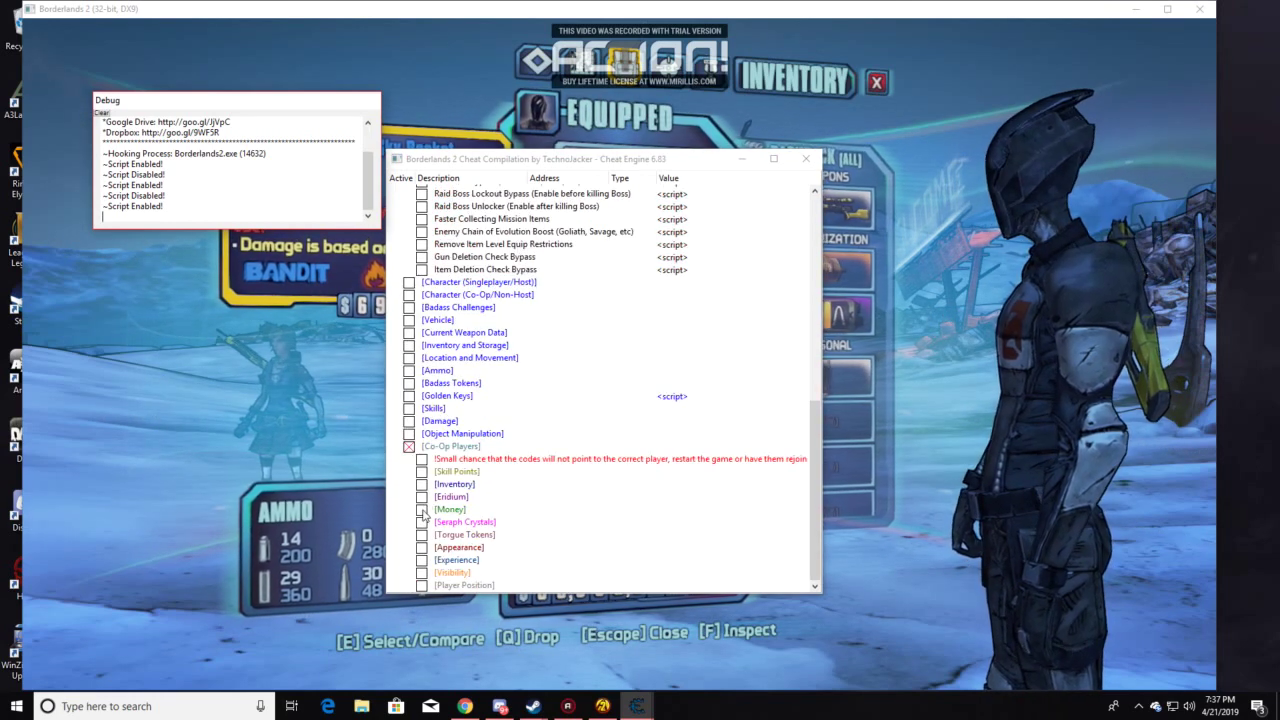
Step: Enable Experience and set Player 1's EXP Level to 50
{"action": "left_click", "coordinate": [422, 560]}
{"action": "scroll", "coordinate": [600, 500], "scroll_direction": "down", "scroll_amount": 1}
{"action": "left_click", "coordinate": [655, 523]}
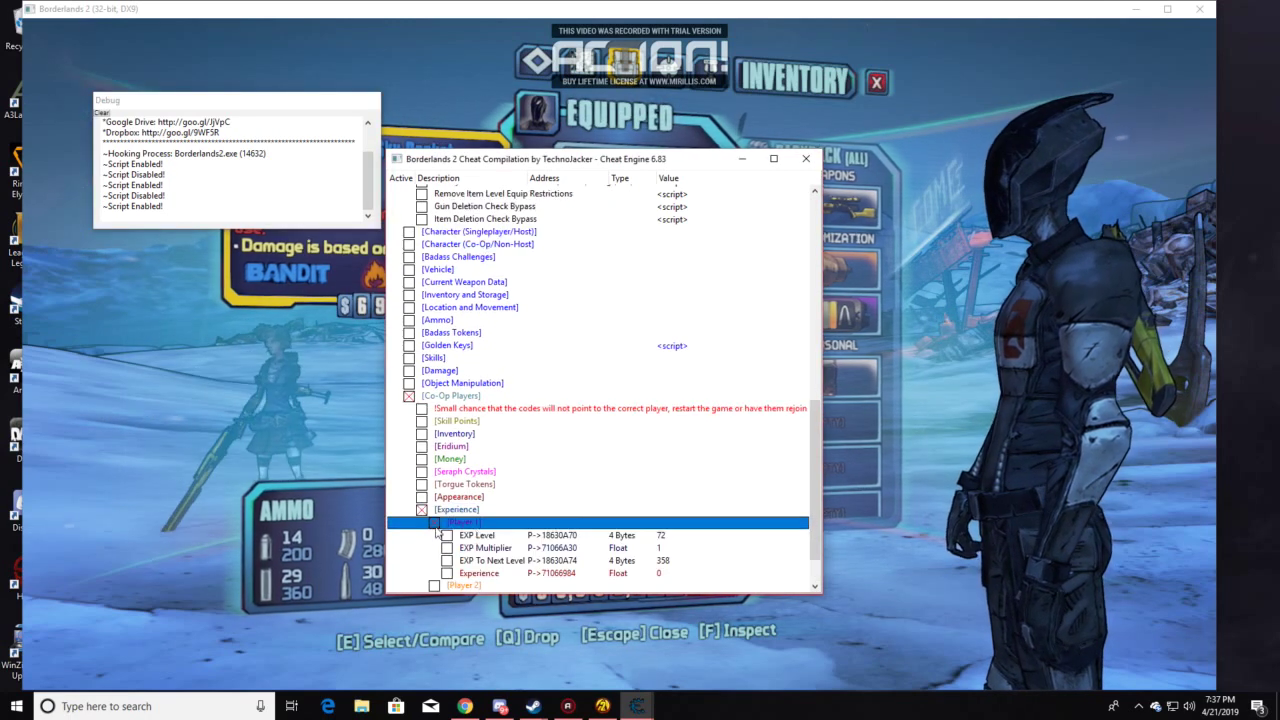
{"action": "double_click", "coordinate": [659, 535]}
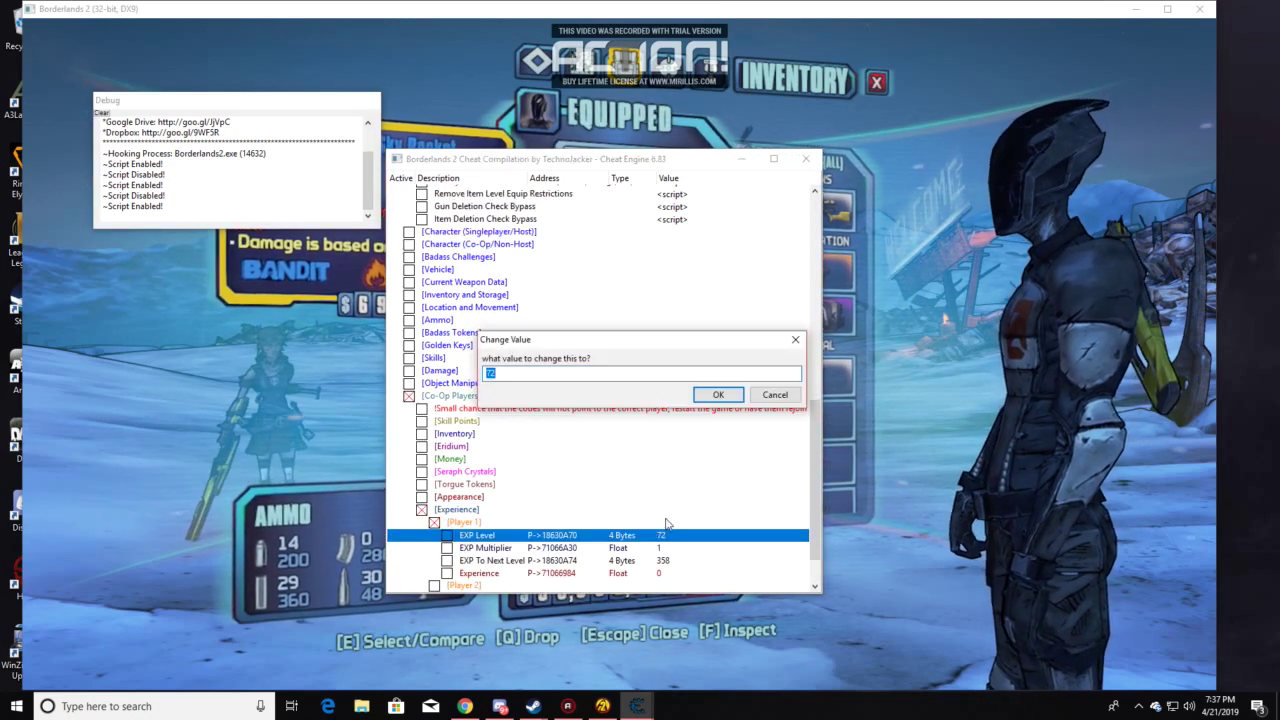
{"action": "type", "text": "50"}
{"action": "key", "text": "Return"}
Step: Check the level 50 in game, then change Player 1's EXP Level back to 72
{"action": "left_click", "coordinate": [112, 427]}
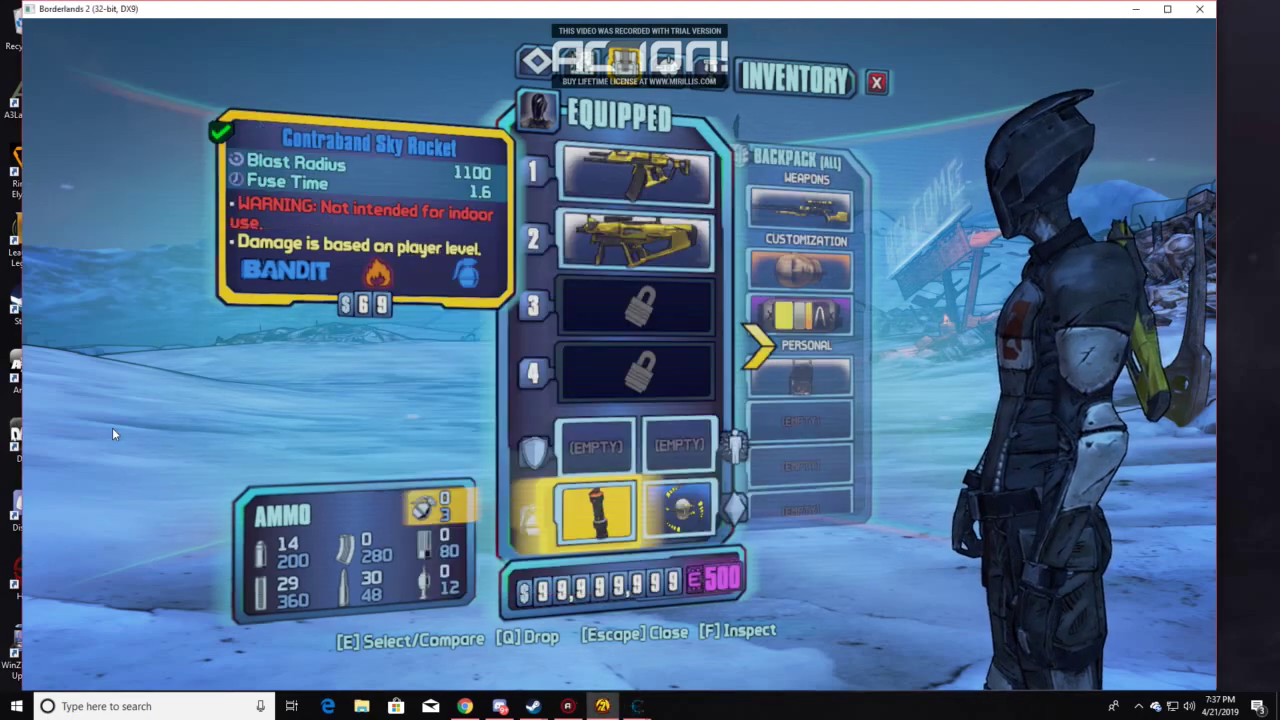
{"action": "key", "text": "Escape"}
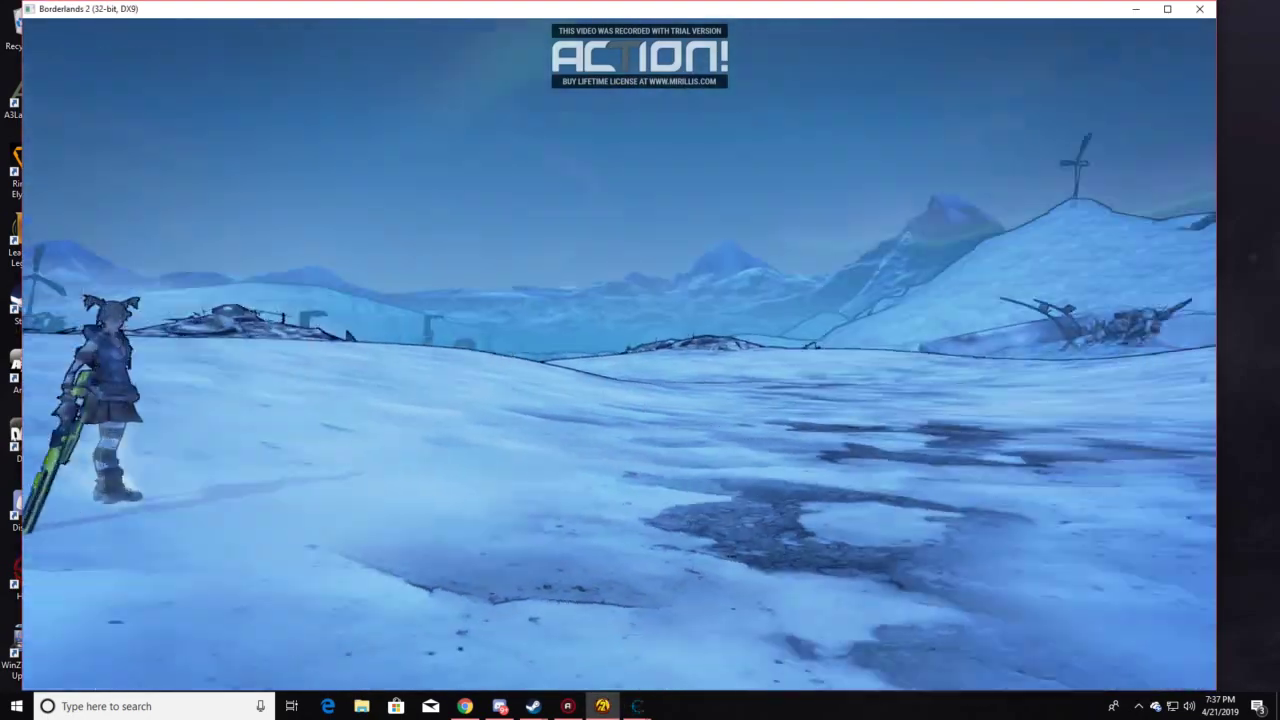
{"action": "key", "text": "i"}
{"action": "mouse_move", "coordinate": [636, 706]}
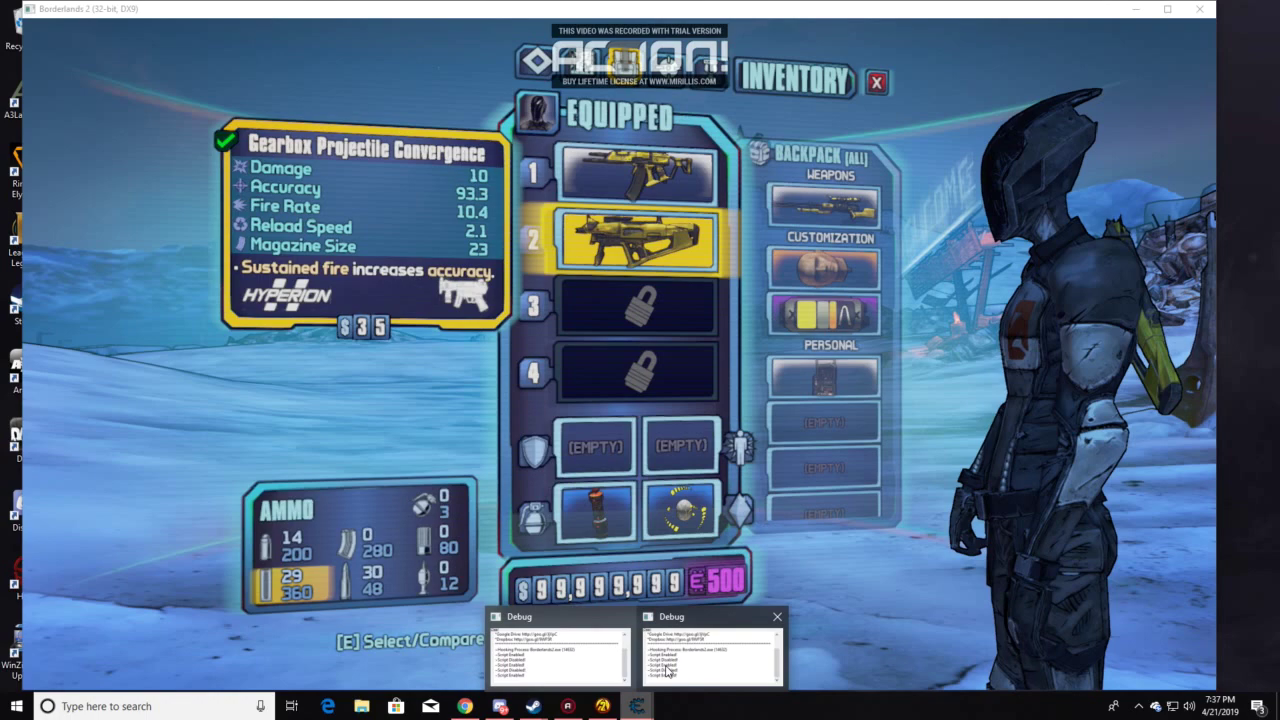
{"action": "left_click", "coordinate": [555, 678]}
{"action": "double_click", "coordinate": [660, 535]}
{"action": "type", "text": "72"}
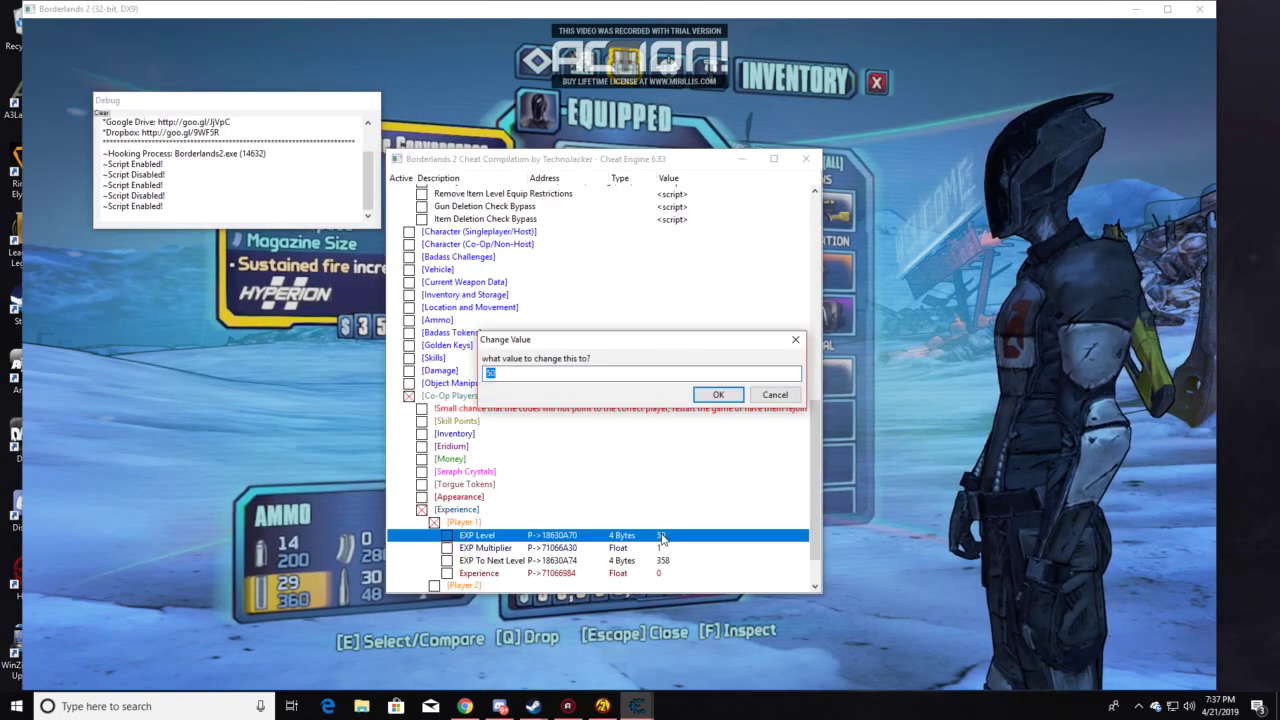
{"action": "left_click", "coordinate": [728, 396]}
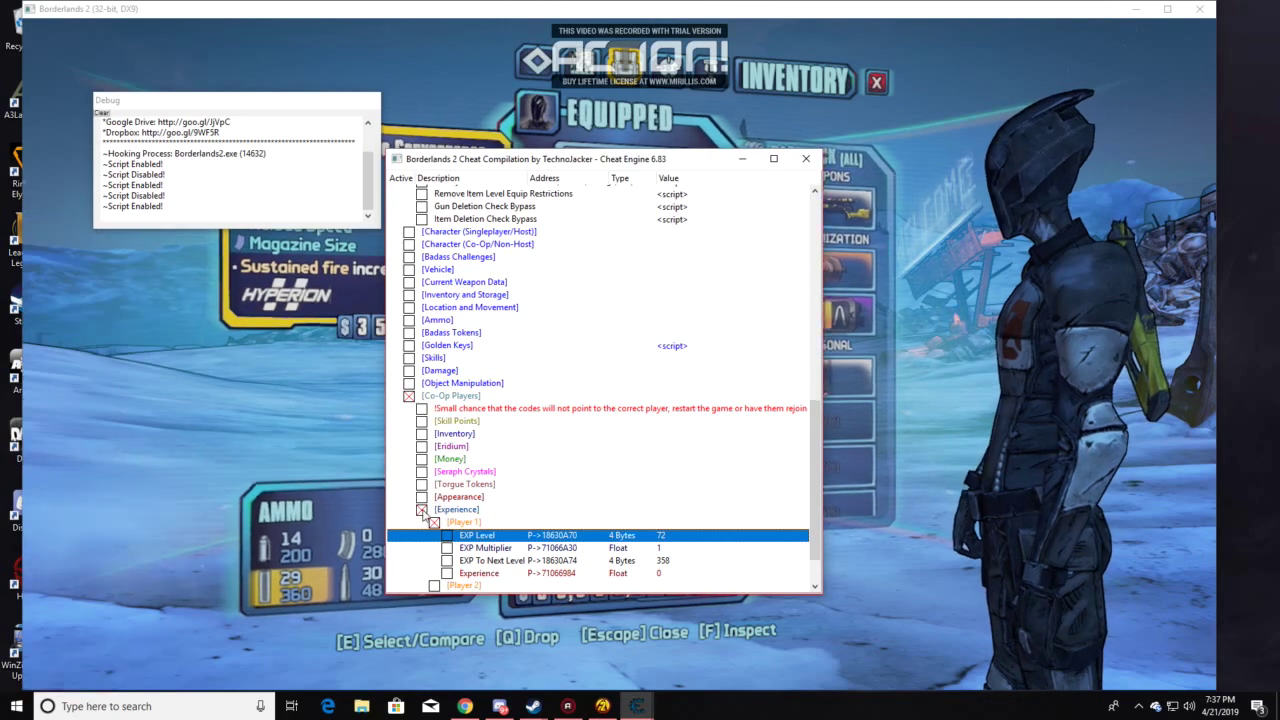
Step: Switch off Experience, enable Money, and set Player 1's money to 0
{"action": "left_click", "coordinate": [421, 509]}
{"action": "left_click", "coordinate": [421, 509]}
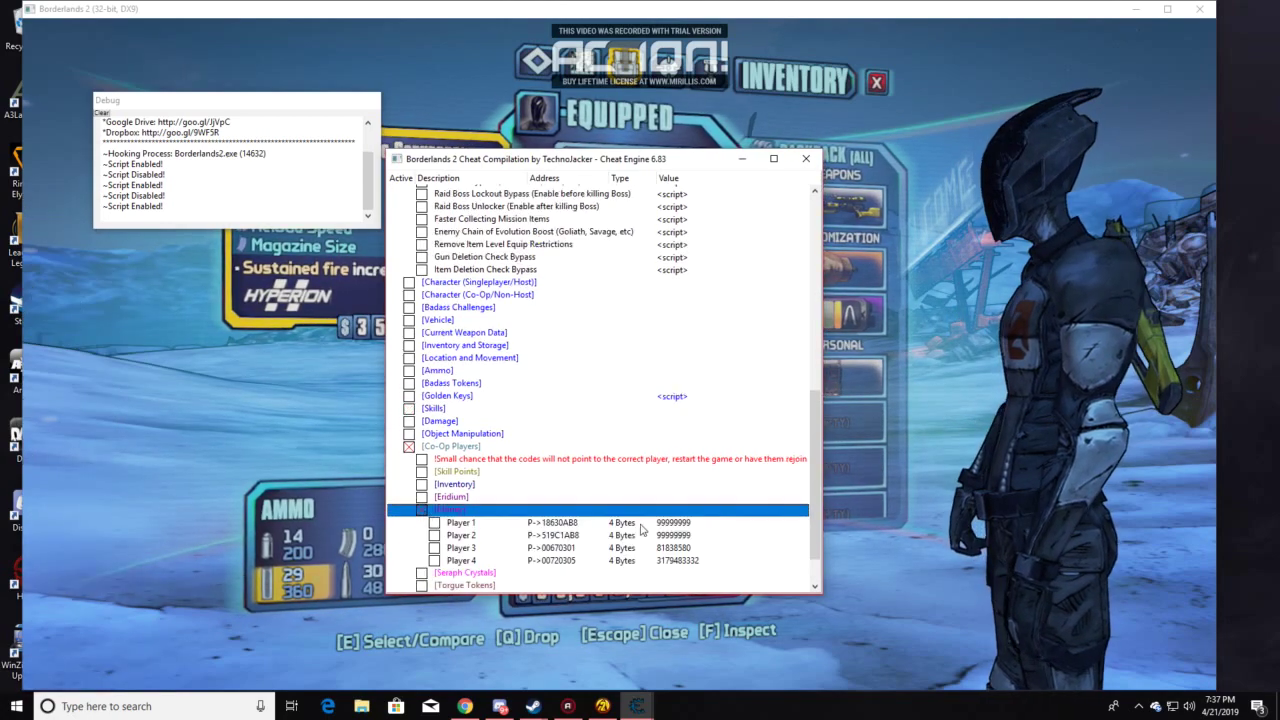
{"action": "double_click", "coordinate": [680, 522]}
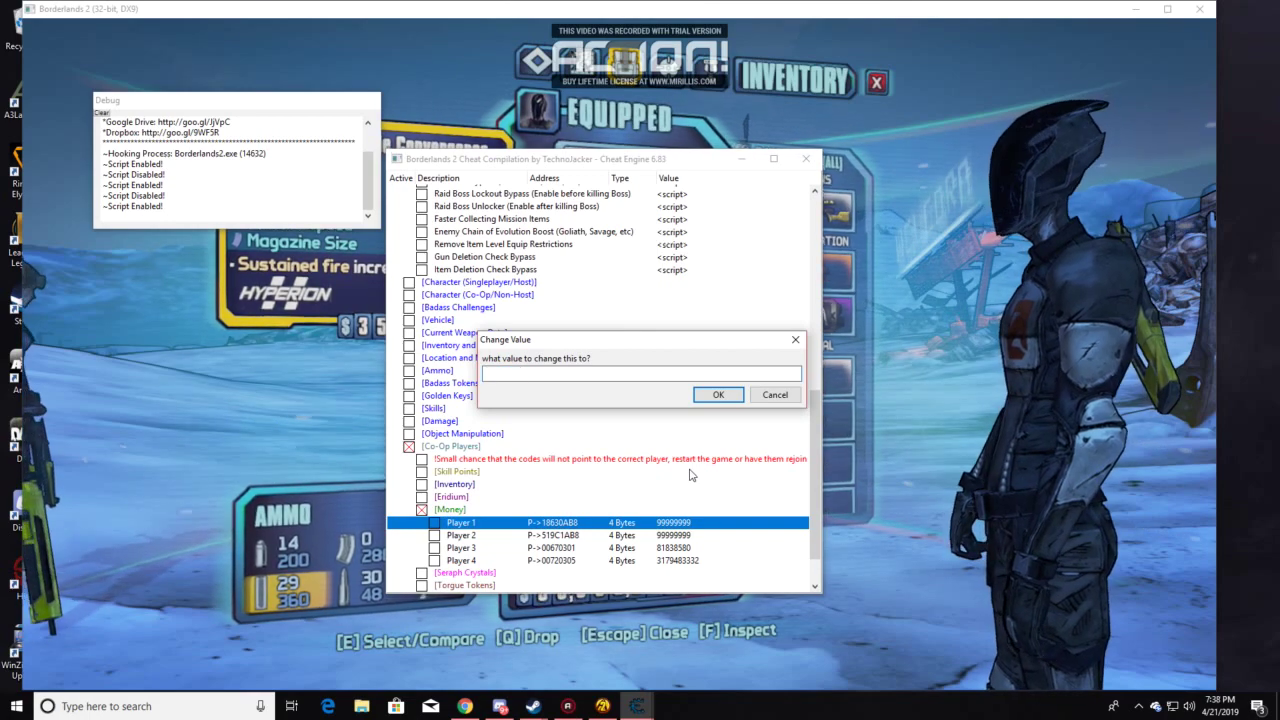
{"action": "type", "text": "0"}
{"action": "left_click", "coordinate": [732, 394]}
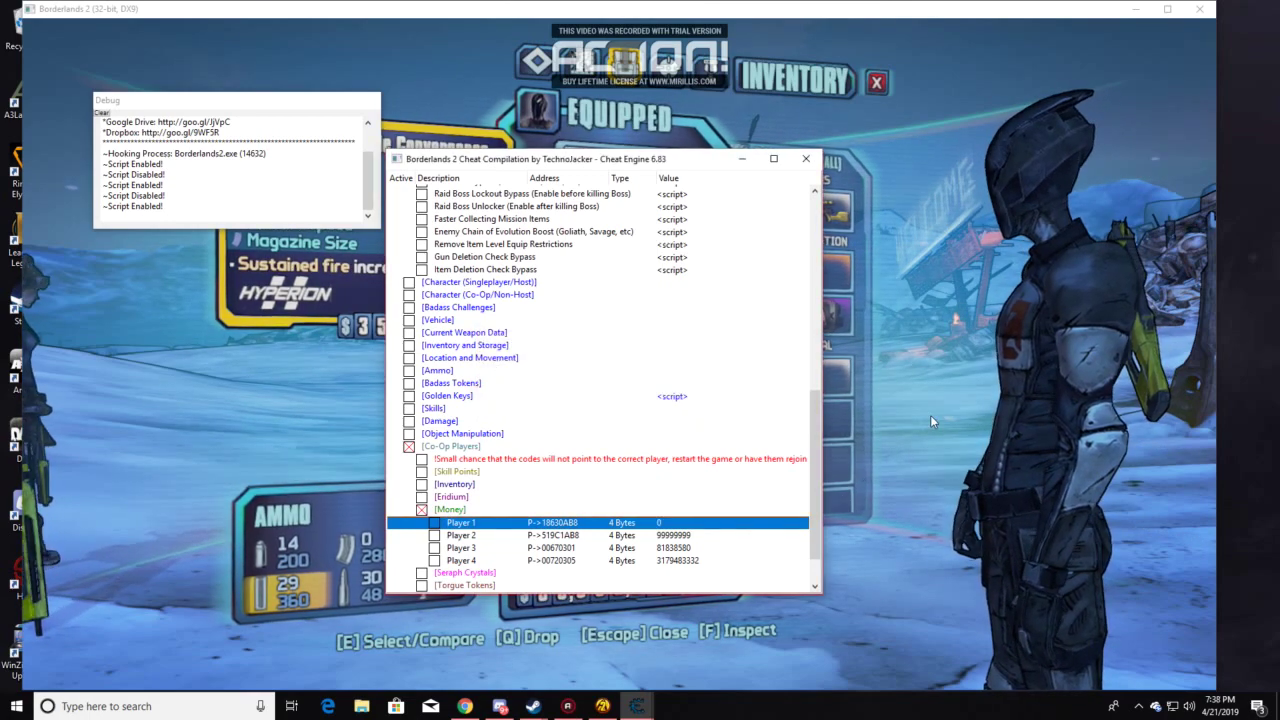
Step: Back in the game, check the inventory shows $0, then resume playing
{"action": "left_click", "coordinate": [930, 415]}
{"action": "key", "text": "Escape"}
{"action": "key", "text": "i"}
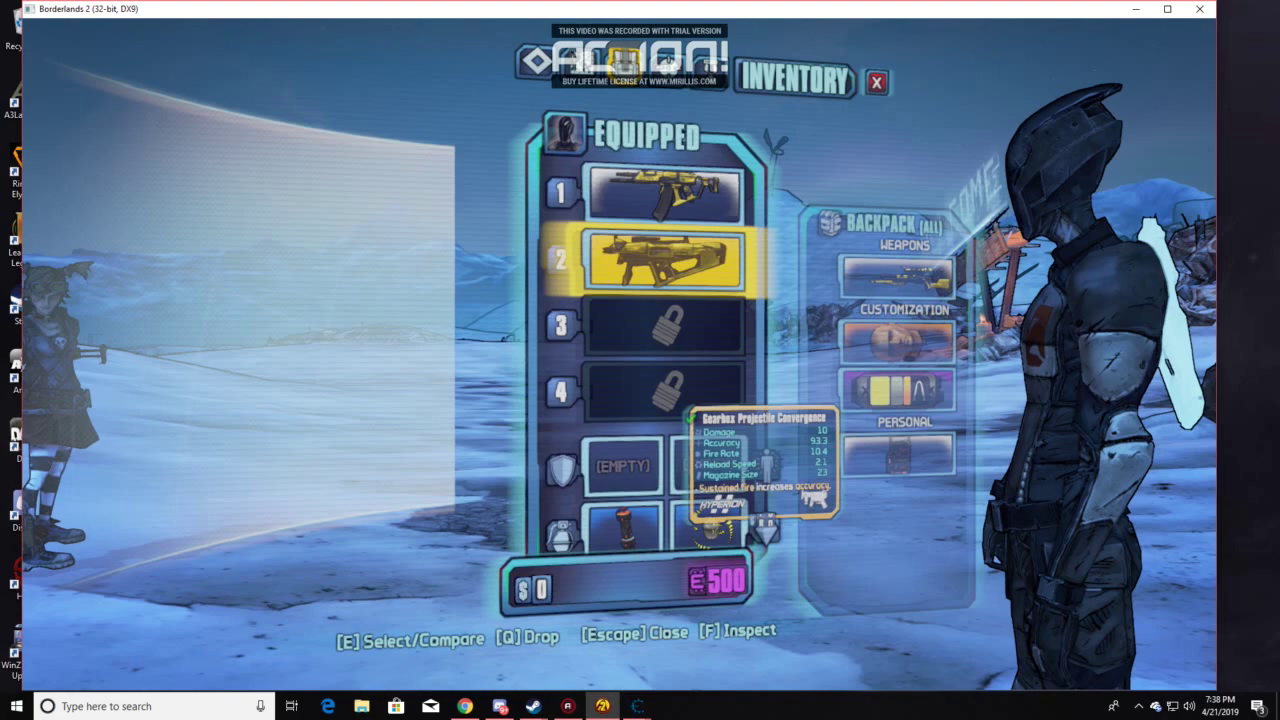
{"action": "key", "text": "Escape"}
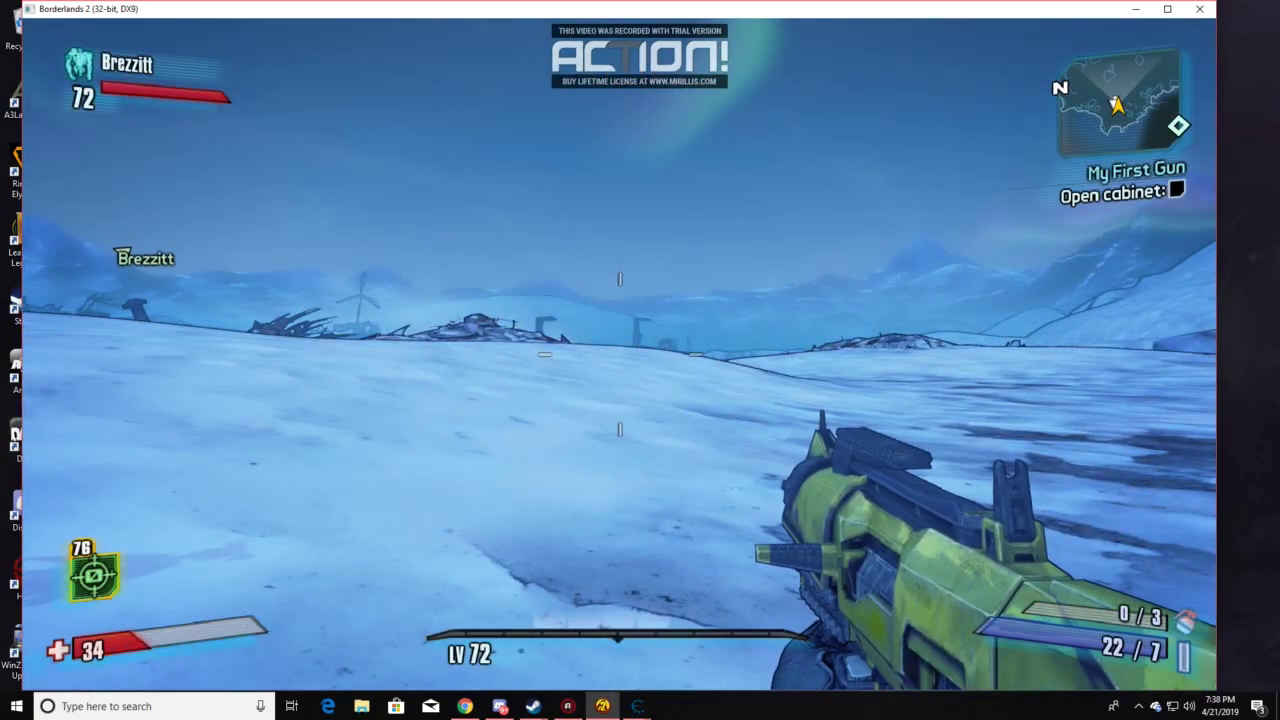
{"action": "mouse_move", "coordinate": [640, 360]}
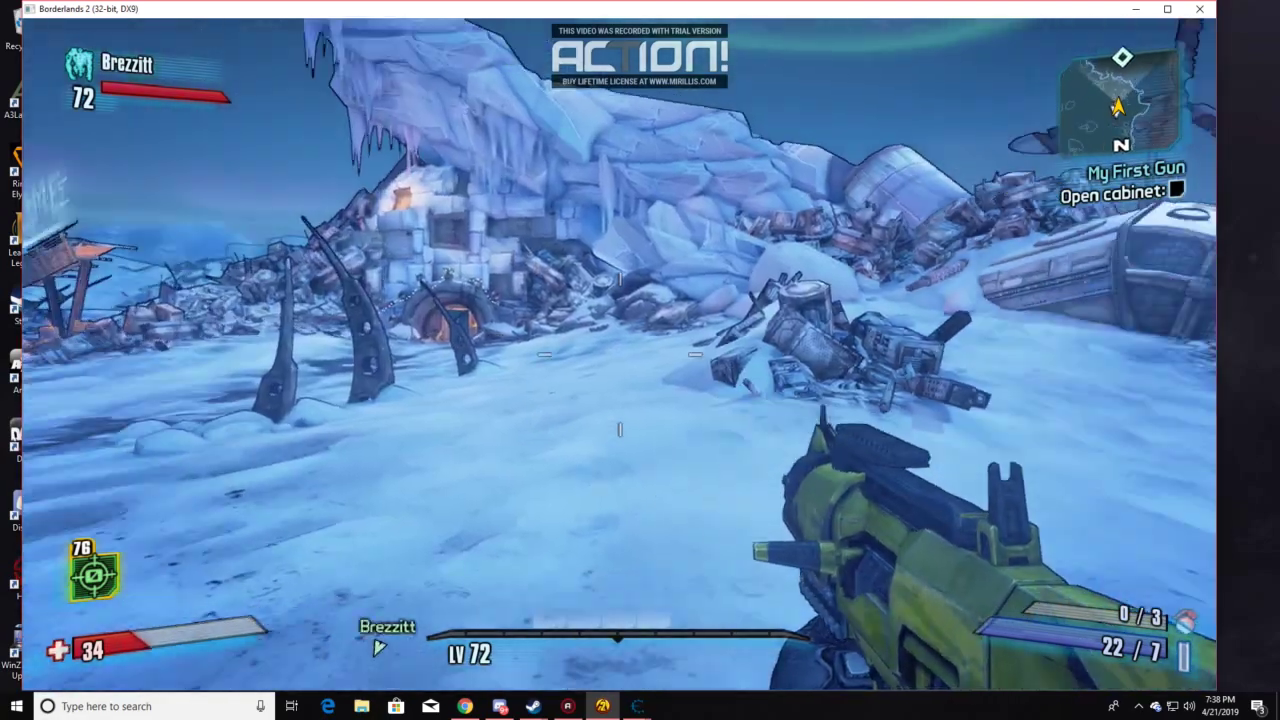